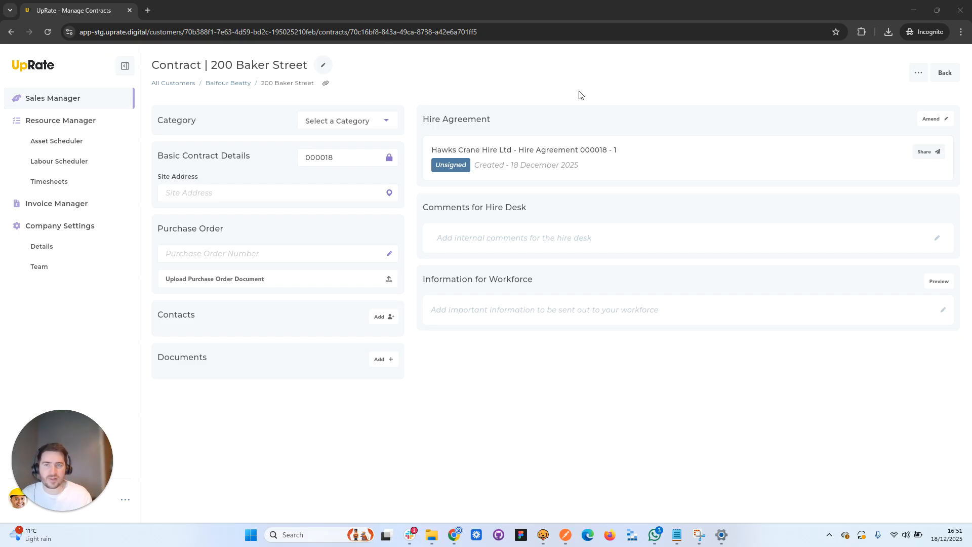
- Fill in the recipient's email and full name for sending the hire agreement for signature, and close the form without sharing
left_click(931, 152)
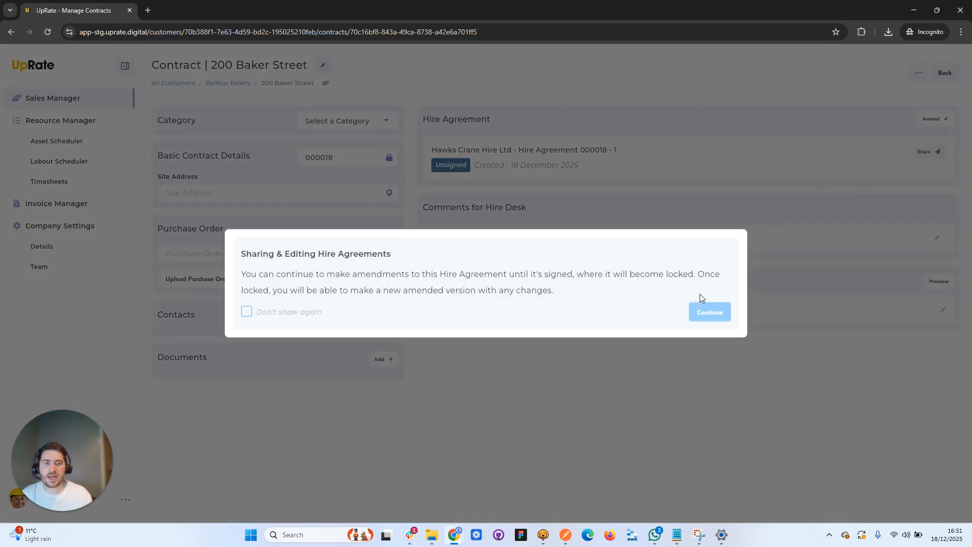
left_click(710, 312)
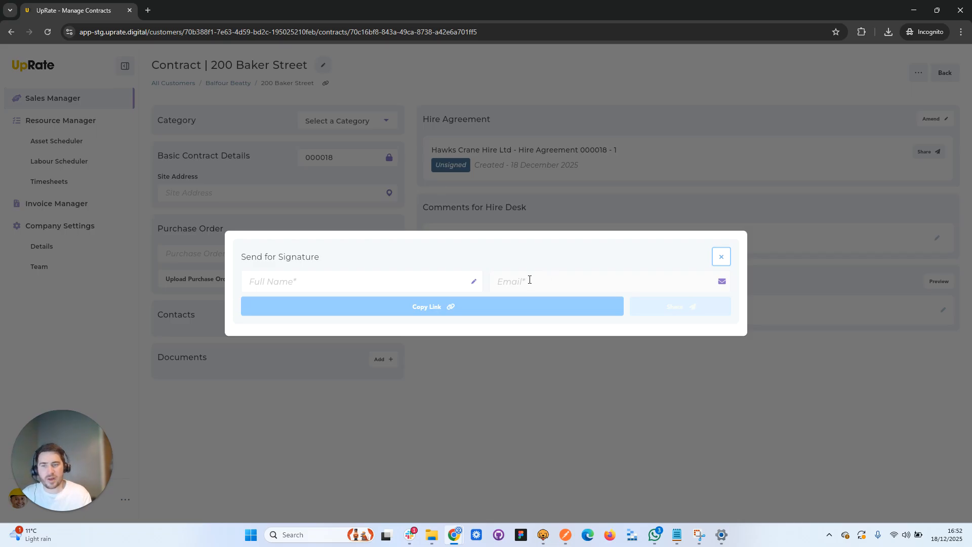
left_click(529, 280)
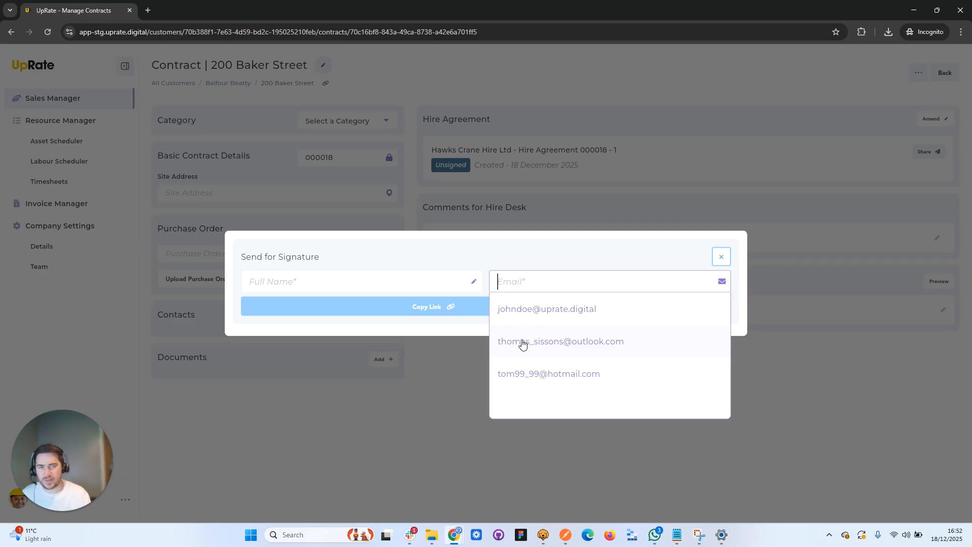
type("john")
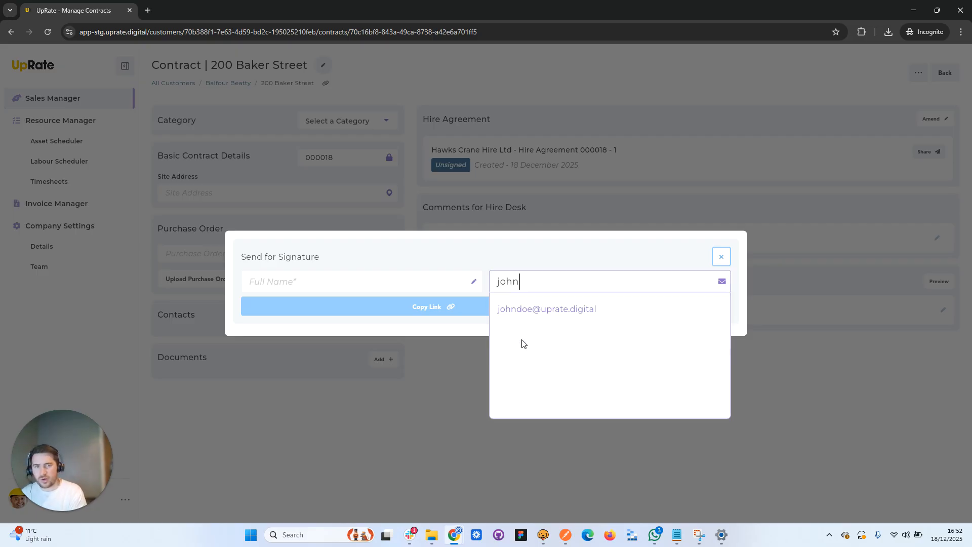
left_click(531, 310)
left_click(394, 285)
type("John Doe")
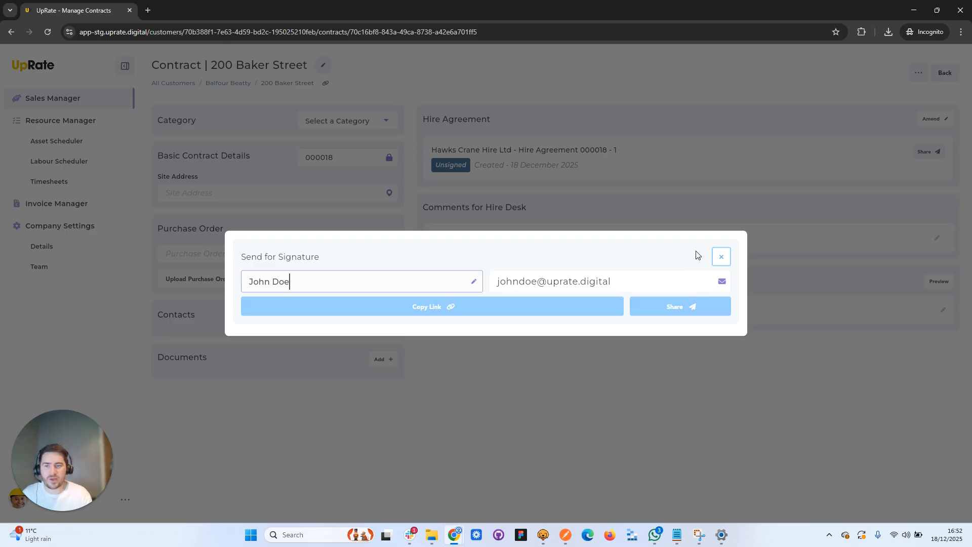
left_click(721, 260)
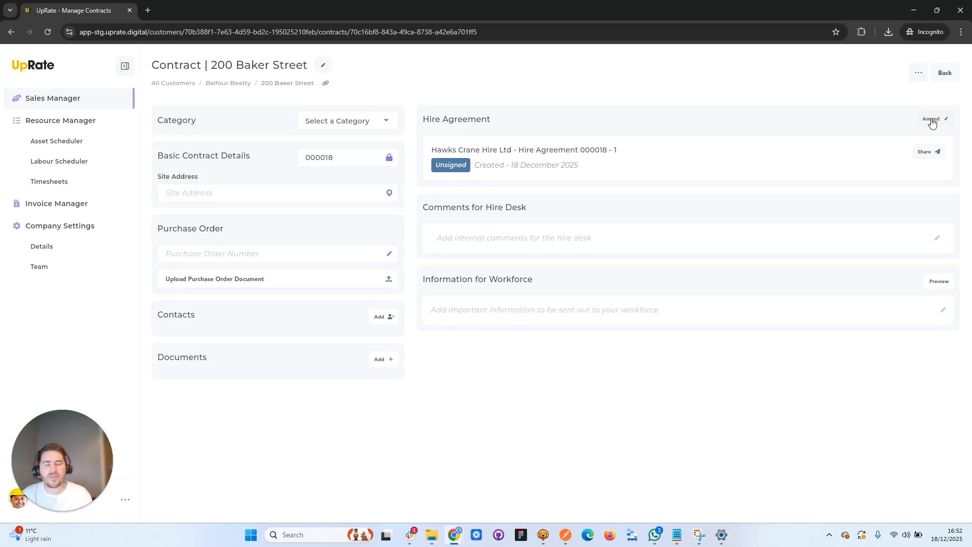
- Open the unsigned hire agreement, exclude the subtotal from it and preview the document
left_click(831, 160)
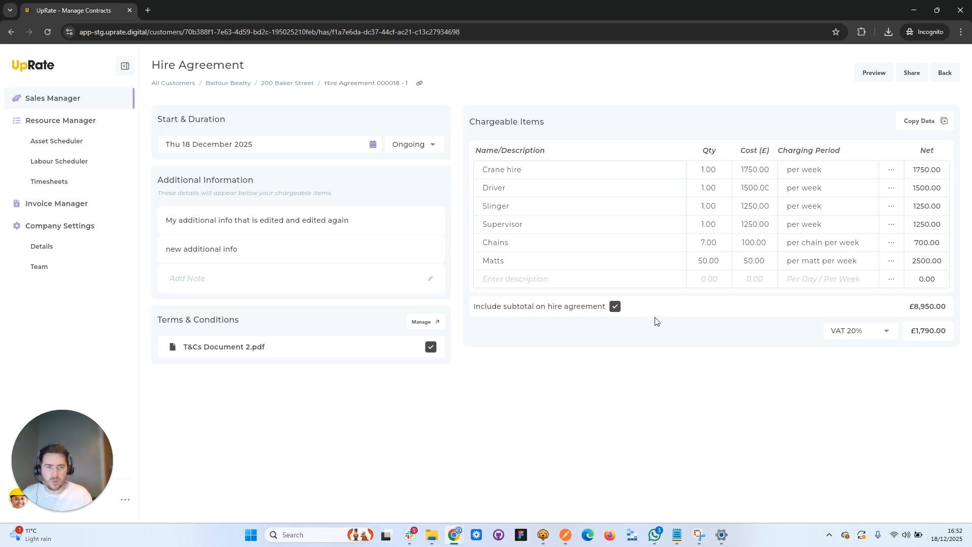
left_click(616, 308)
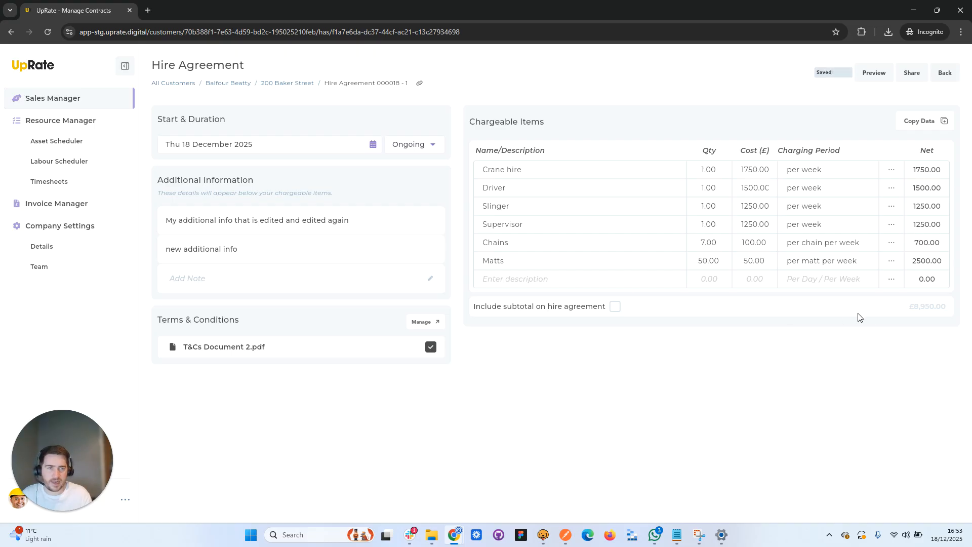
left_click(874, 73)
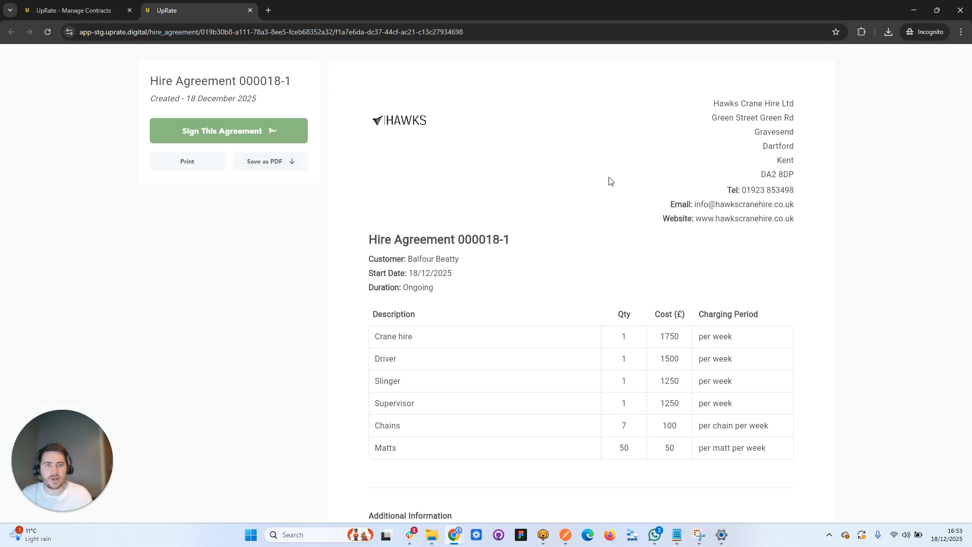
scroll(609, 181, "down", 3)
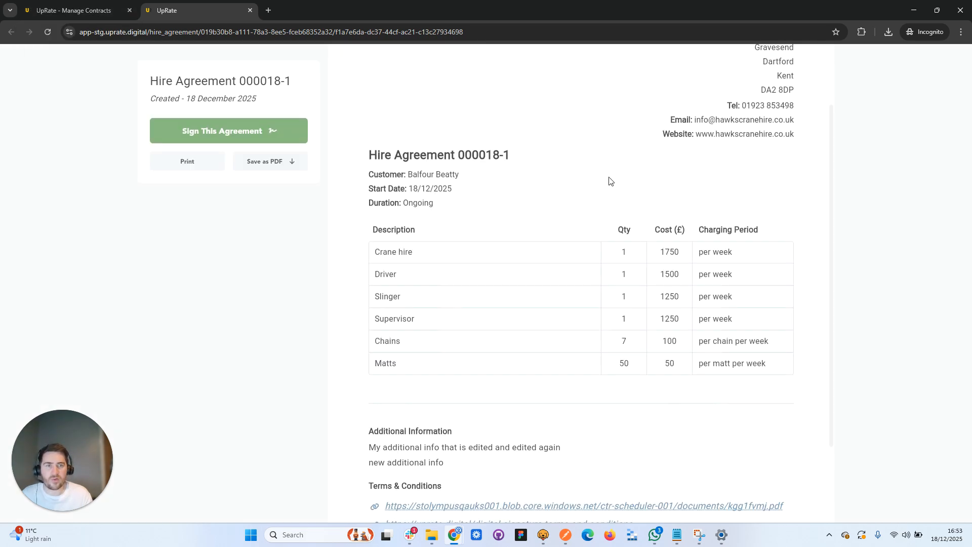
- Include the subtotal on the hire agreement again and keep VAT at 20%
left_click(105, 6)
left_click(613, 308)
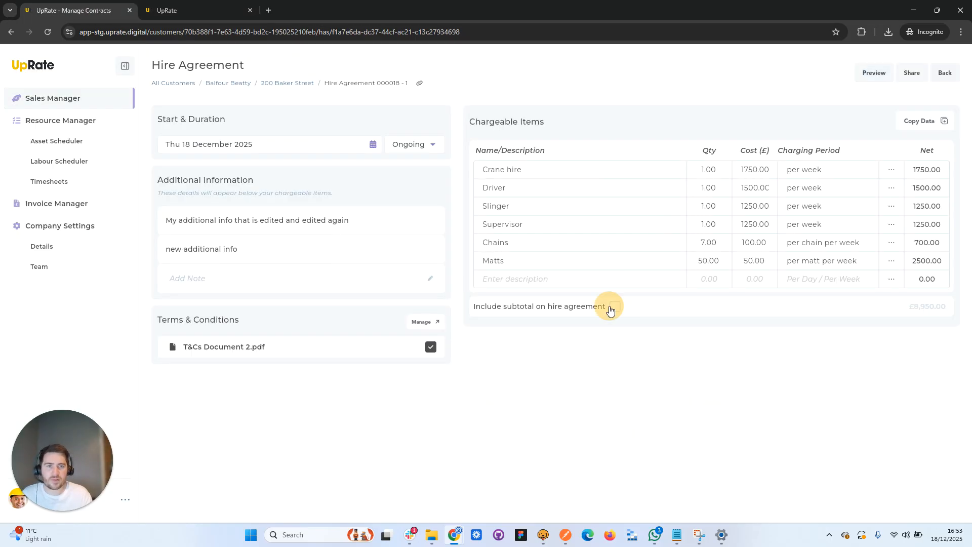
left_click(853, 331)
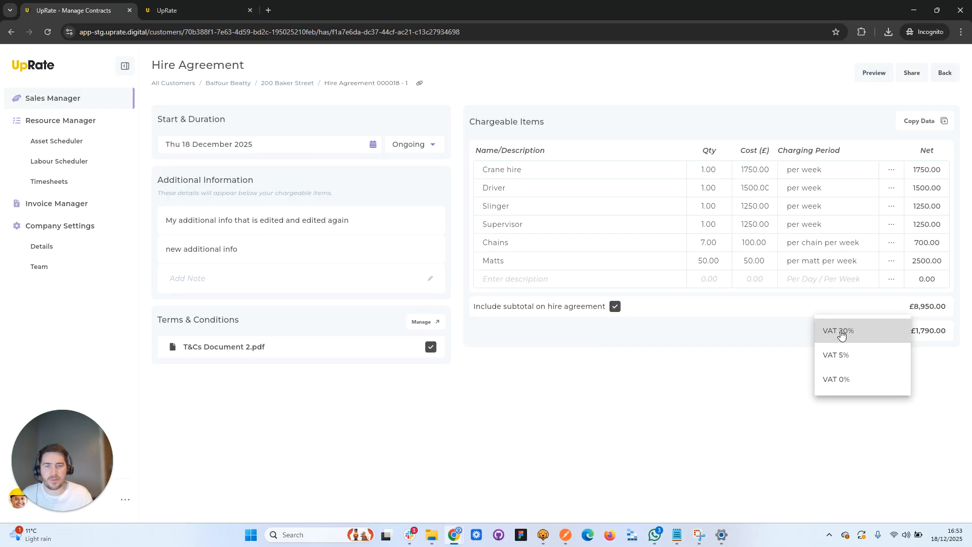
left_click(791, 324)
- Refresh the hire agreement preview and review its chargeable items, subtotal, tax and total
left_click(172, 11)
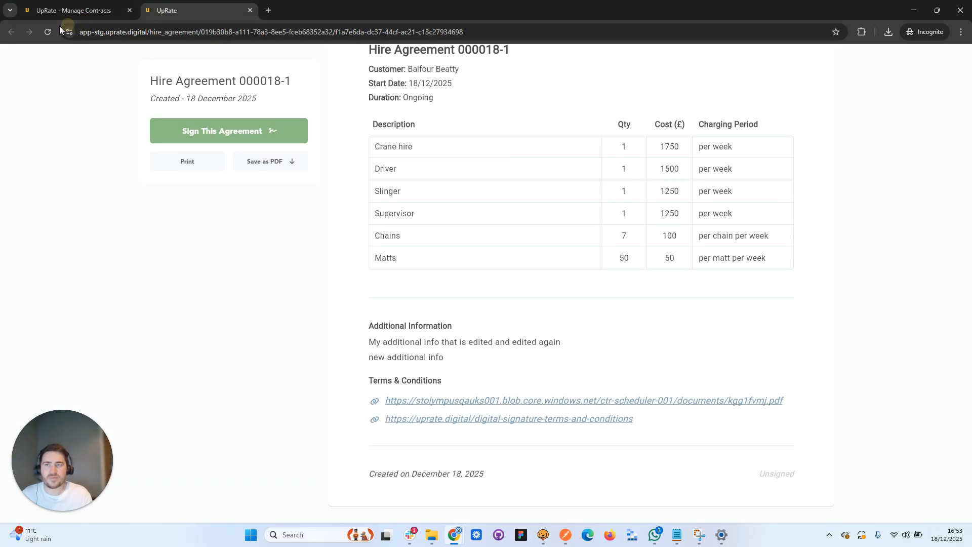
key("F5")
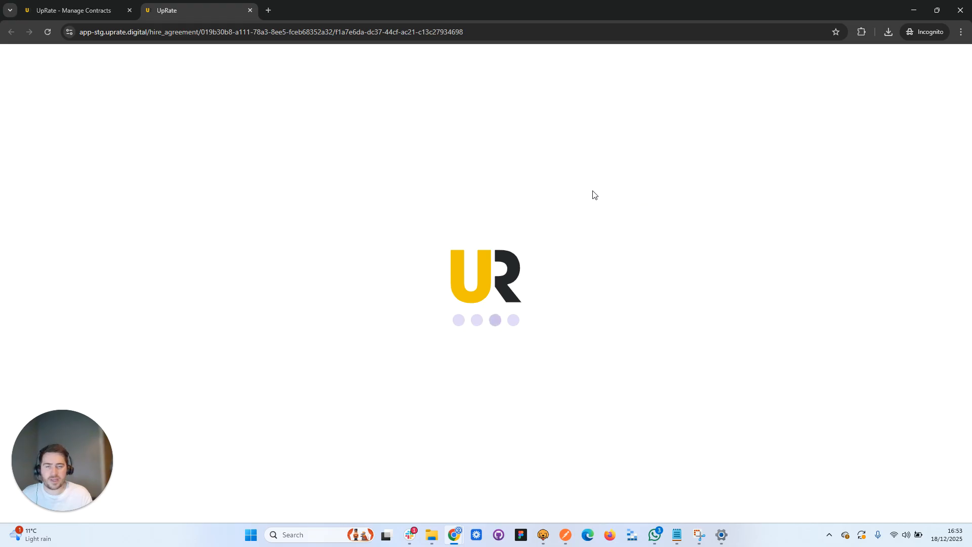
scroll(582, 196, "down", 5)
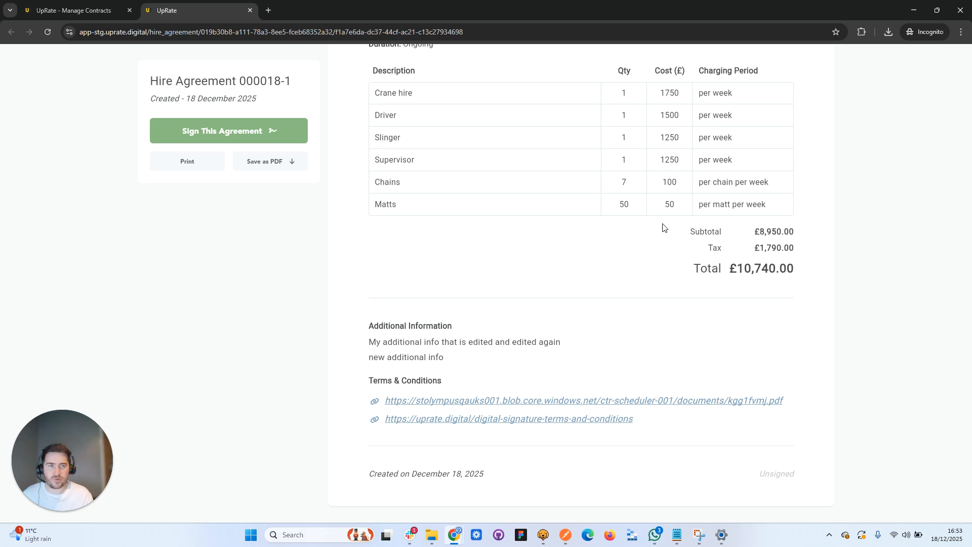
scroll(661, 256, "up", 5)
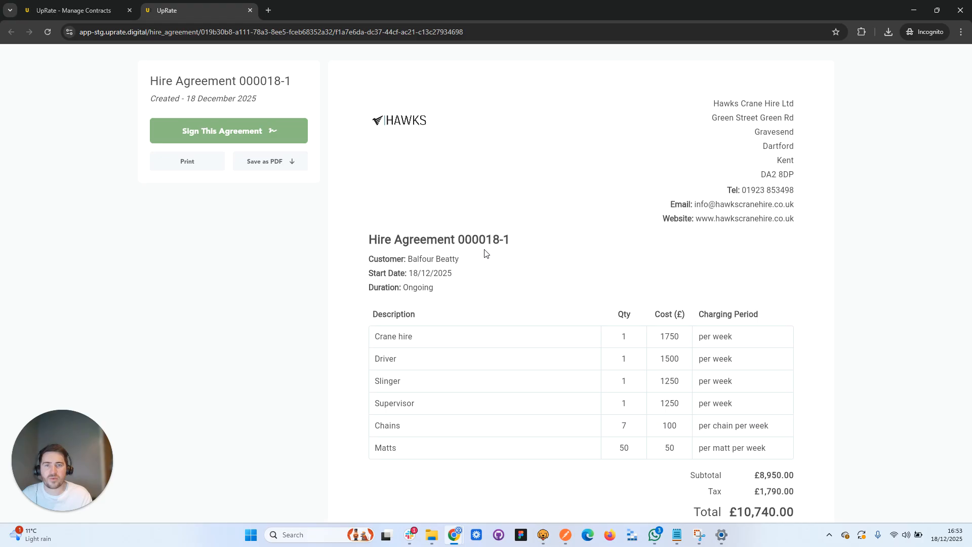
scroll(642, 199, "down", 5)
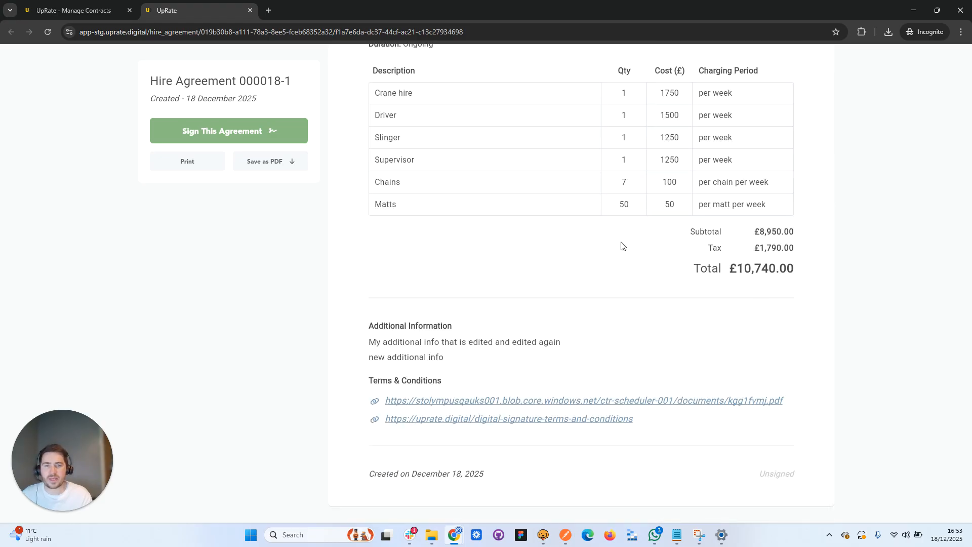
scroll(602, 252, "up", 5)
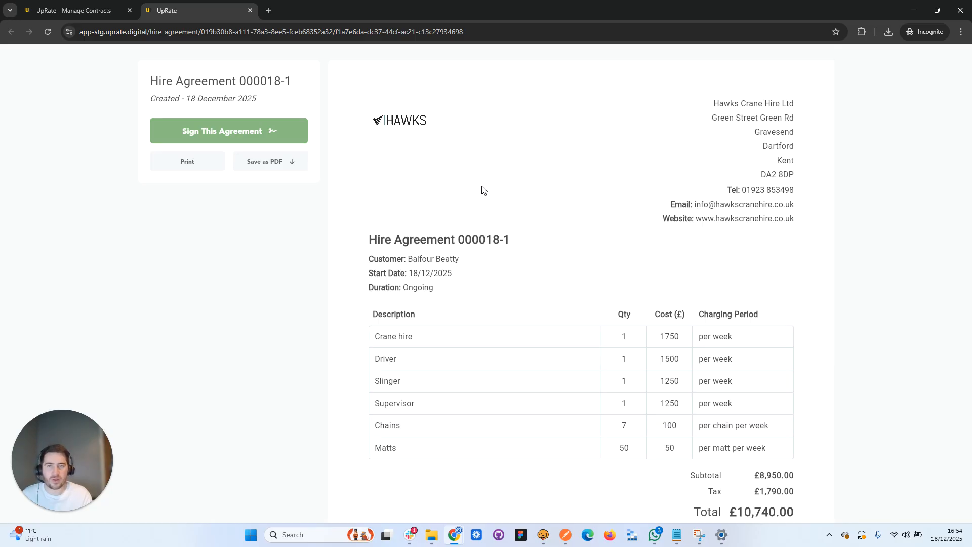
- Bring up the print preview of the hire agreement and examine the PDF layout
left_click(190, 164)
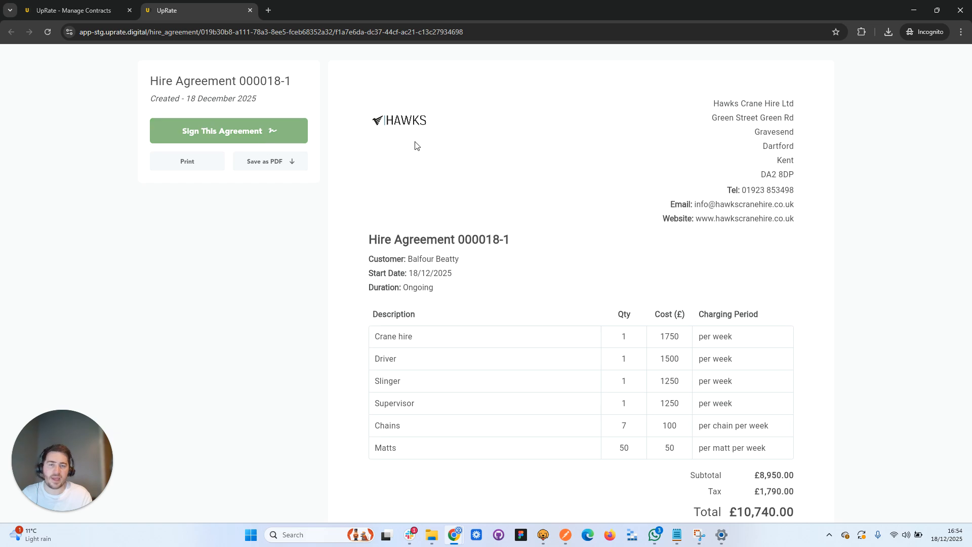
key("ctrl+p")
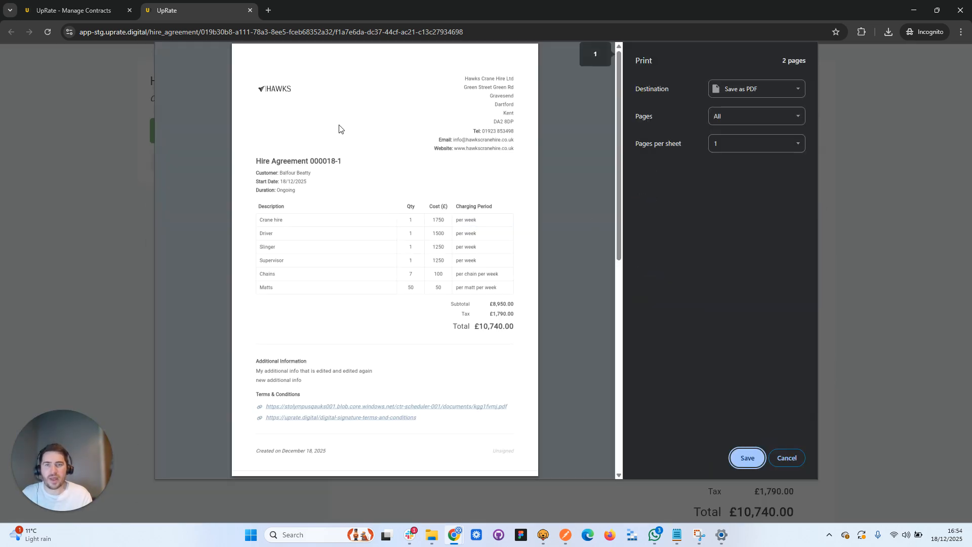
scroll(412, 221, "down", 3)
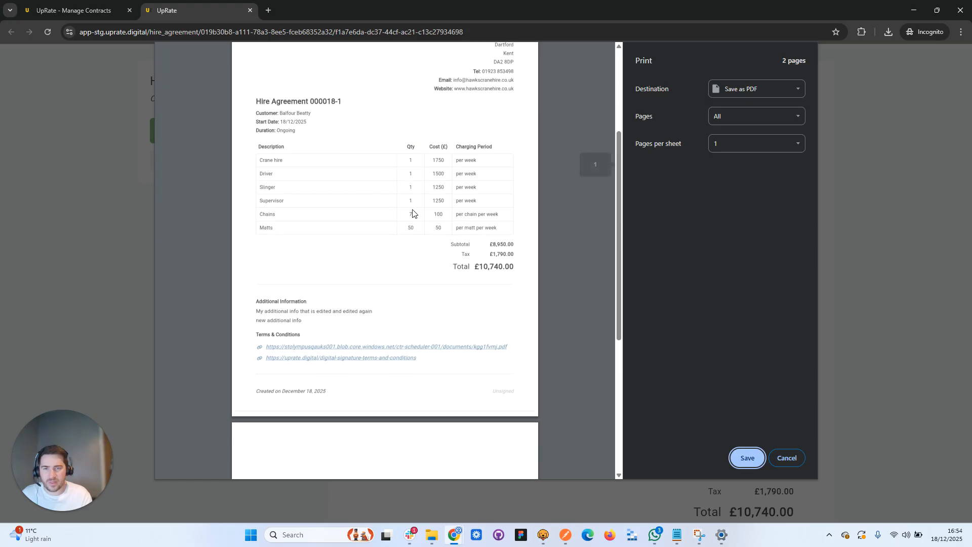
scroll(425, 227, "up", 3)
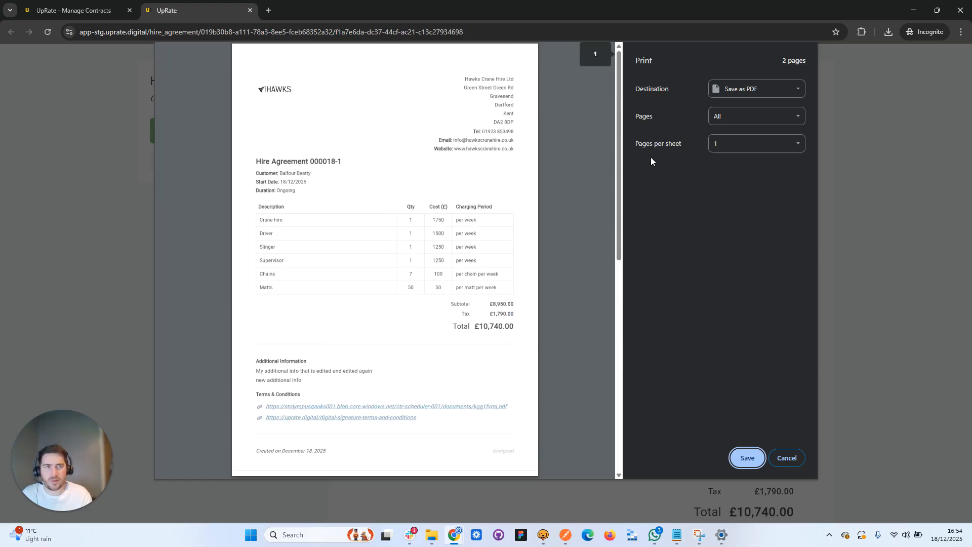
left_click(910, 195)
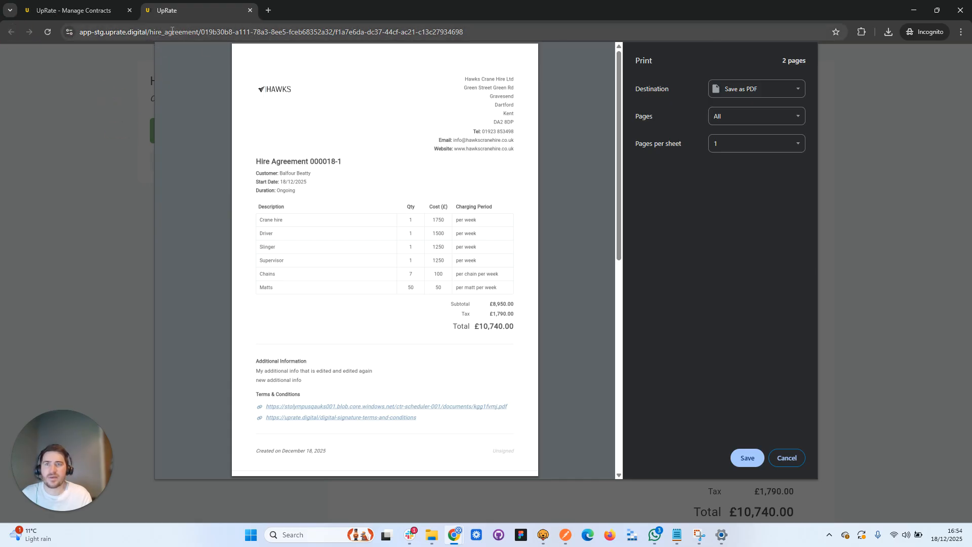
- Leave the agreement preview for the main app-stg.uprate.digital site and open the Labour Scheduler
left_click_drag(150, 32, 582, 23)
key("BackSpace")
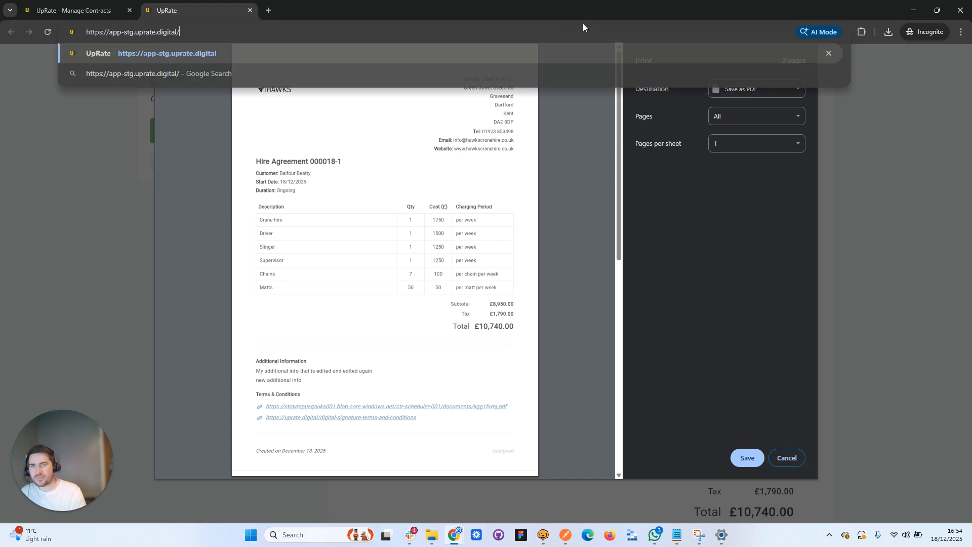
key("Return")
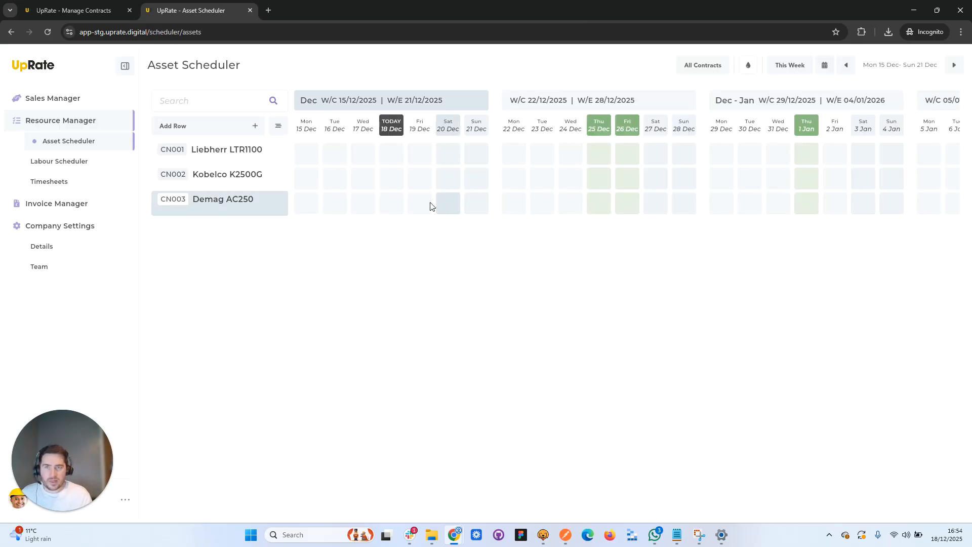
left_click(71, 161)
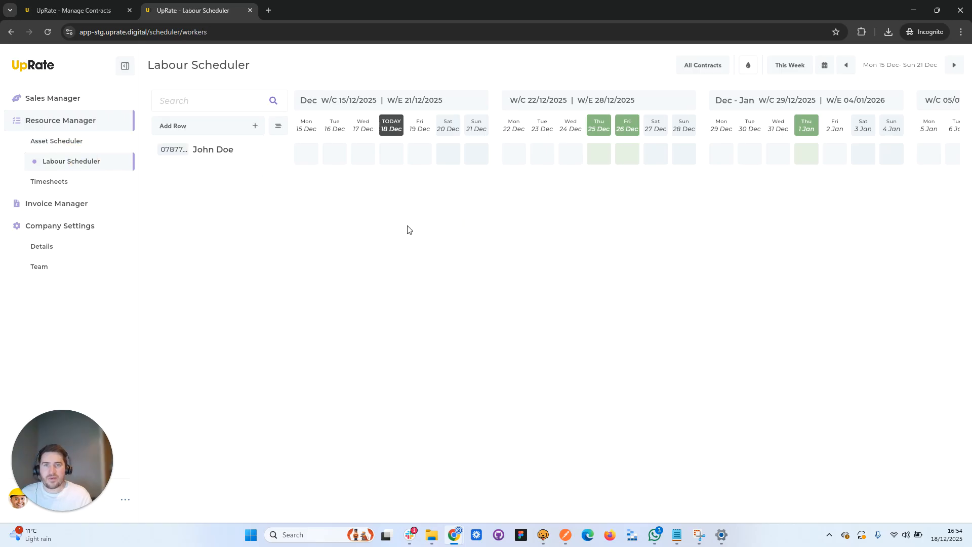
- Schedule the listed worker on Balfour Beatty's 200 Baker Street contract for 15 to 18 Dec, and show the week W/C 15/12/2025
left_click(307, 159)
left_click(335, 156)
left_click(365, 157)
left_click(389, 157)
left_click(350, 180)
left_click(825, 156)
left_click(807, 163)
left_click(262, 183)
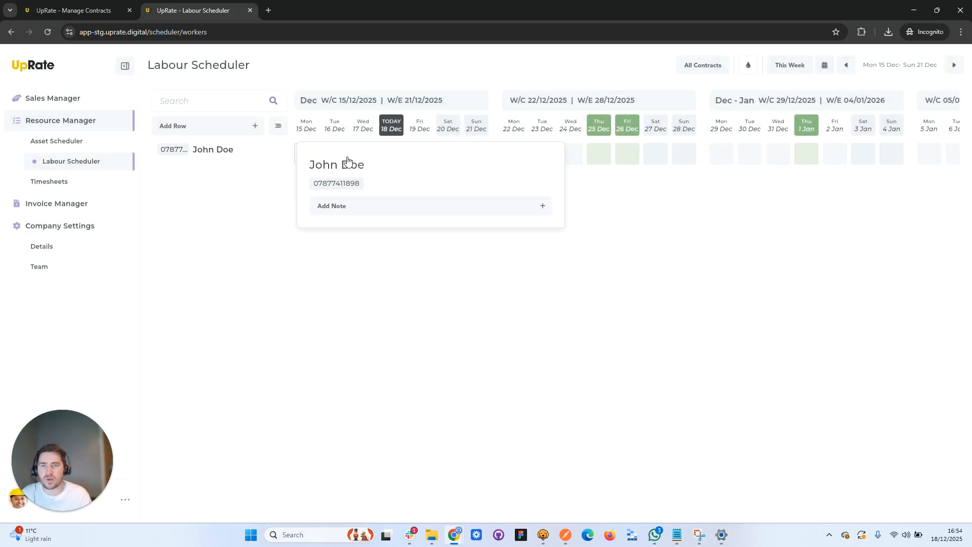
left_click(373, 99)
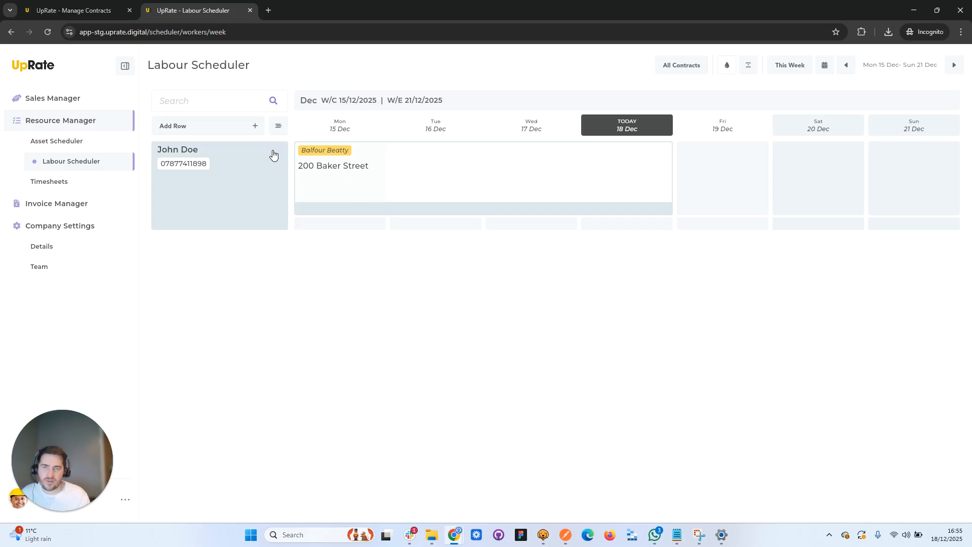
- Add the asset Liebherr LTR1100 to the worker's 200 Baker Street allocation for 15 to 18 Dec and save it
left_click(343, 173)
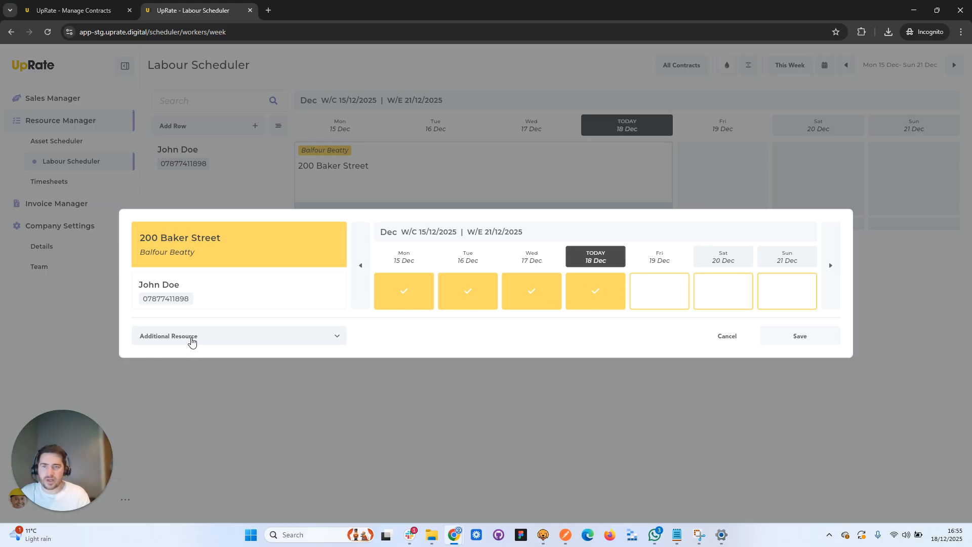
left_click(274, 334)
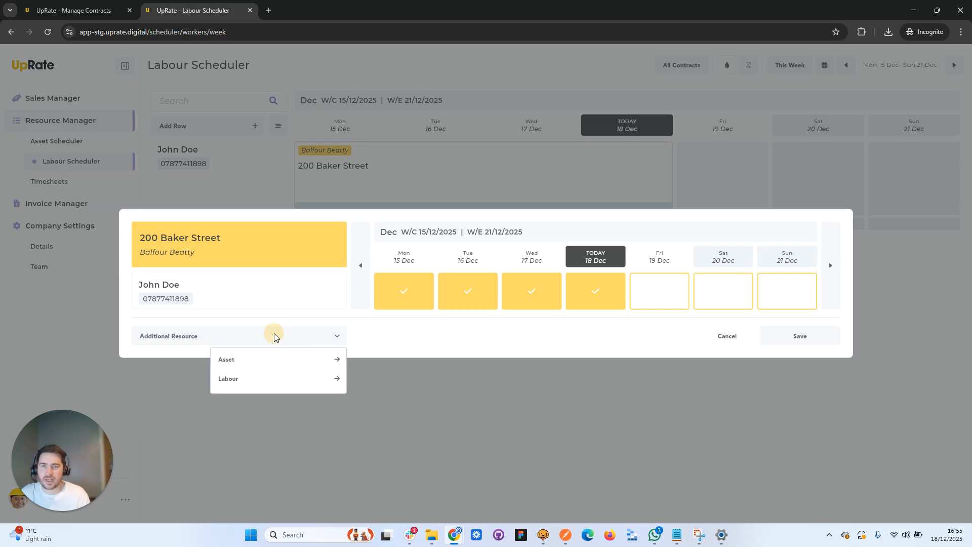
left_click(254, 359)
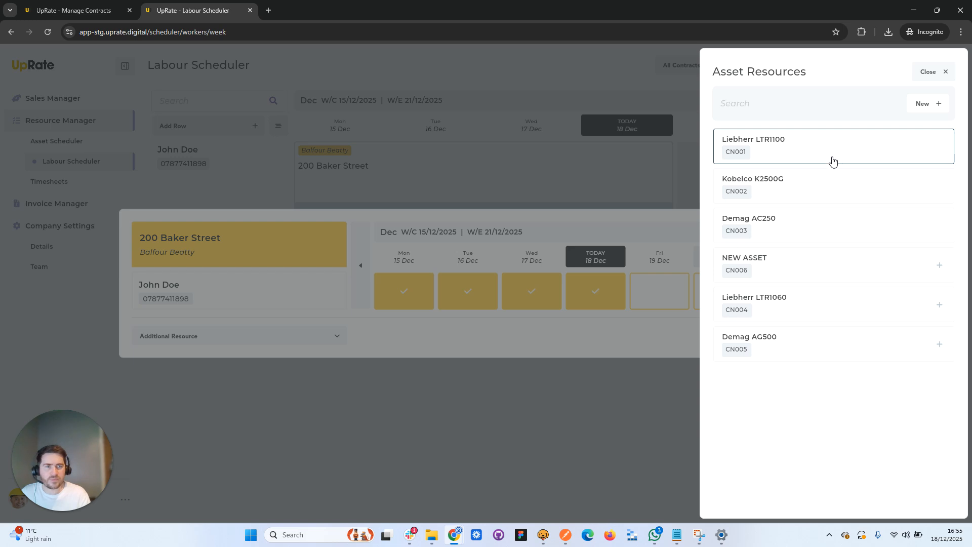
left_click(766, 153)
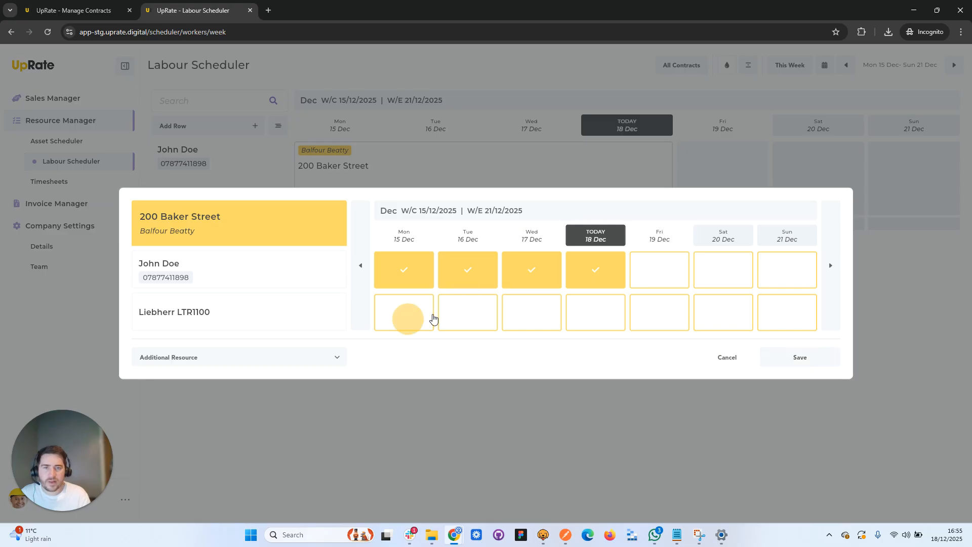
left_click(406, 314)
left_click_drag(553, 313, 613, 311)
left_click(800, 357)
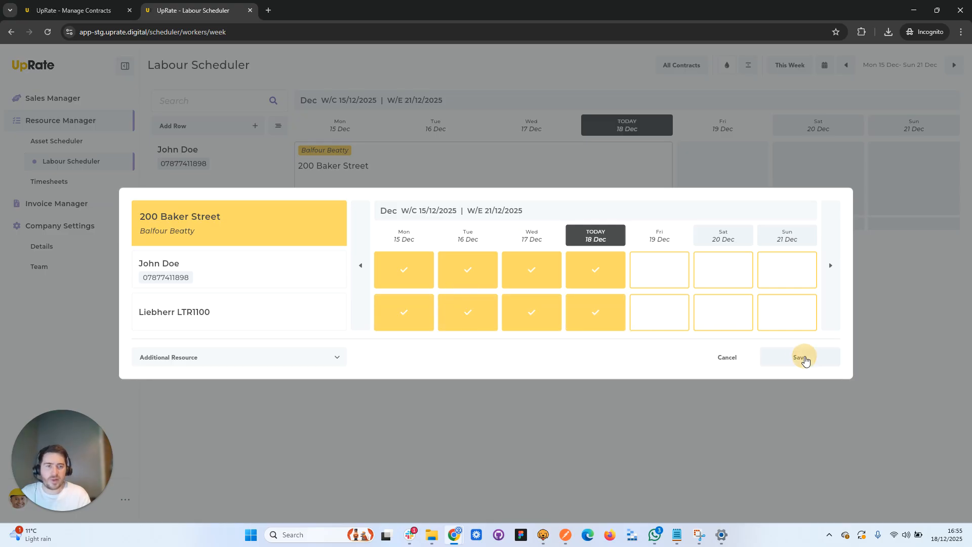
- Open the Asset Scheduler to check the 200 Baker Street allocation on Liebherr LTR1100
mouse_move(357, 200)
left_click(68, 141)
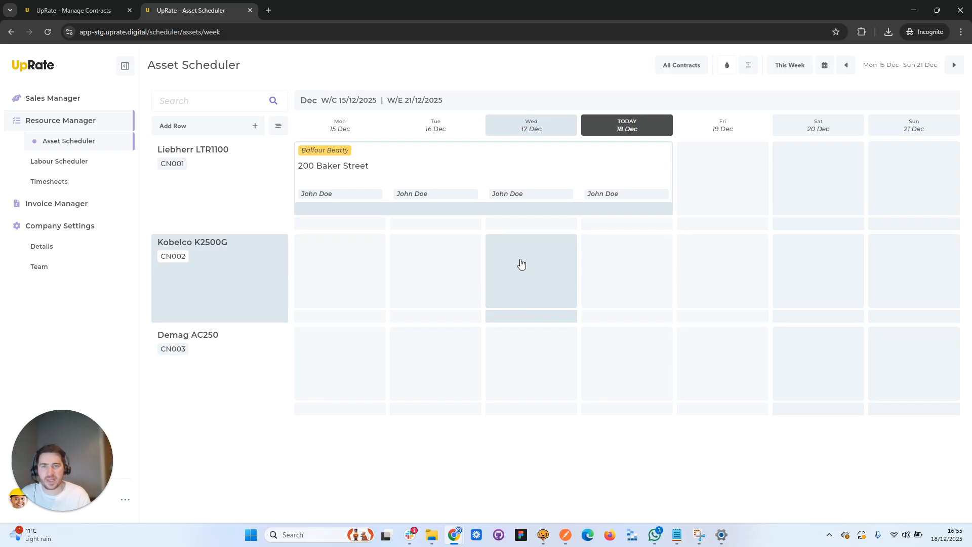
left_click(701, 389)
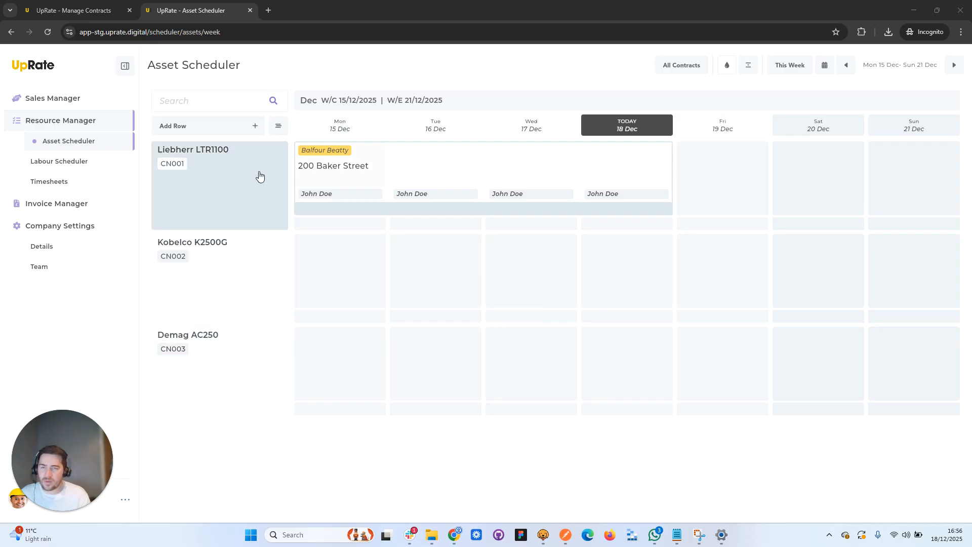
- Check the worker's 200 Baker Street allocation in the Labour Scheduler and return to the Asset Scheduler
left_click(71, 161)
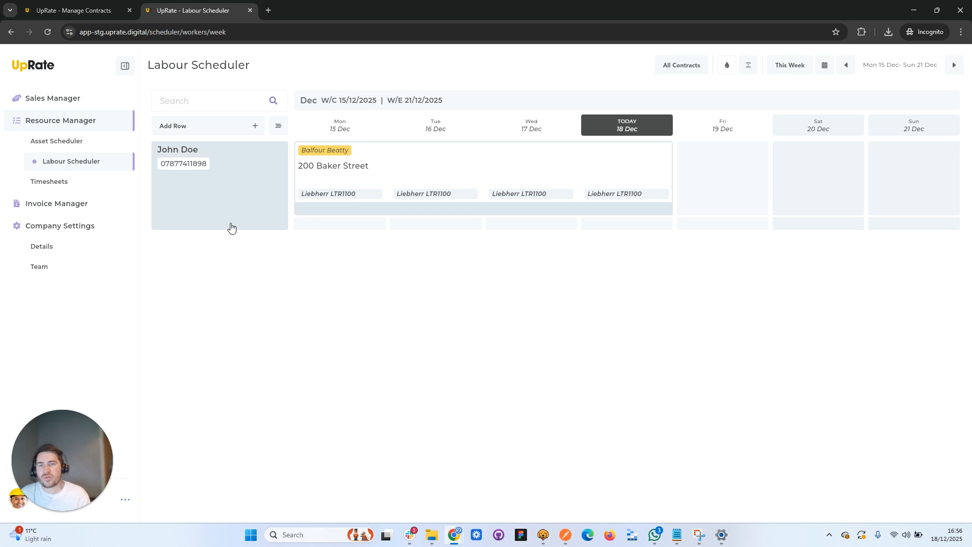
left_click(76, 142)
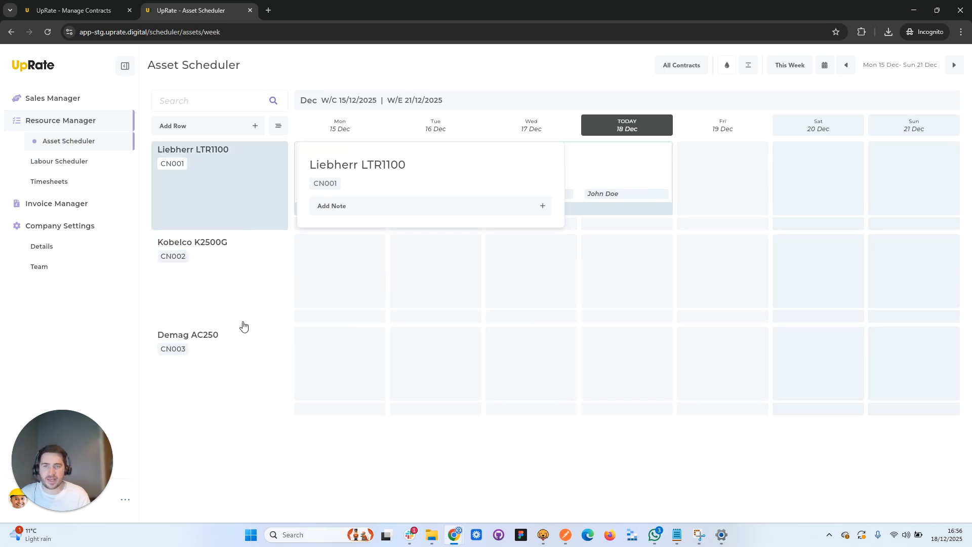
- Remove the asset Demag AC250 from the scheduler
mouse_move(240, 369)
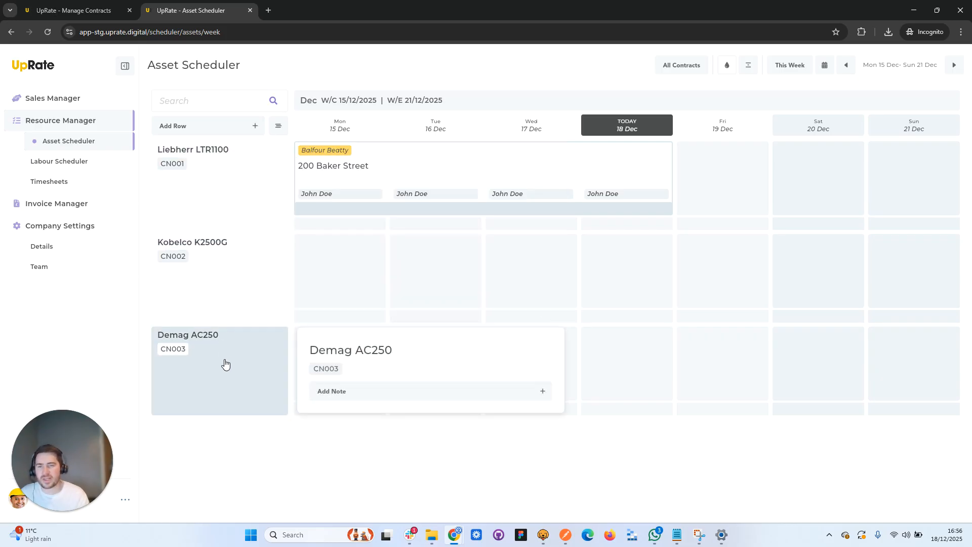
left_click(228, 361)
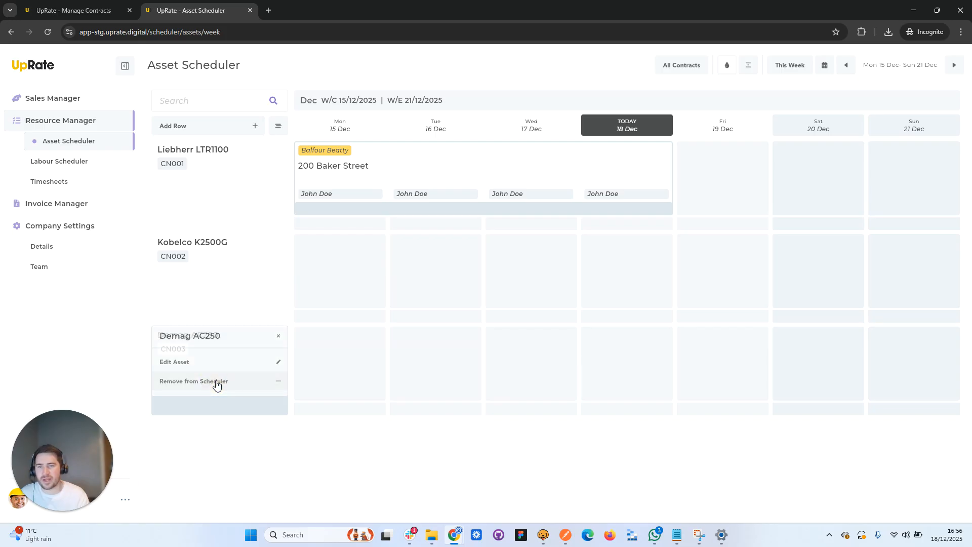
left_click(216, 385)
- Add Demag AC250 back to the Asset Scheduler as a row from the asset resources
mouse_move(250, 267)
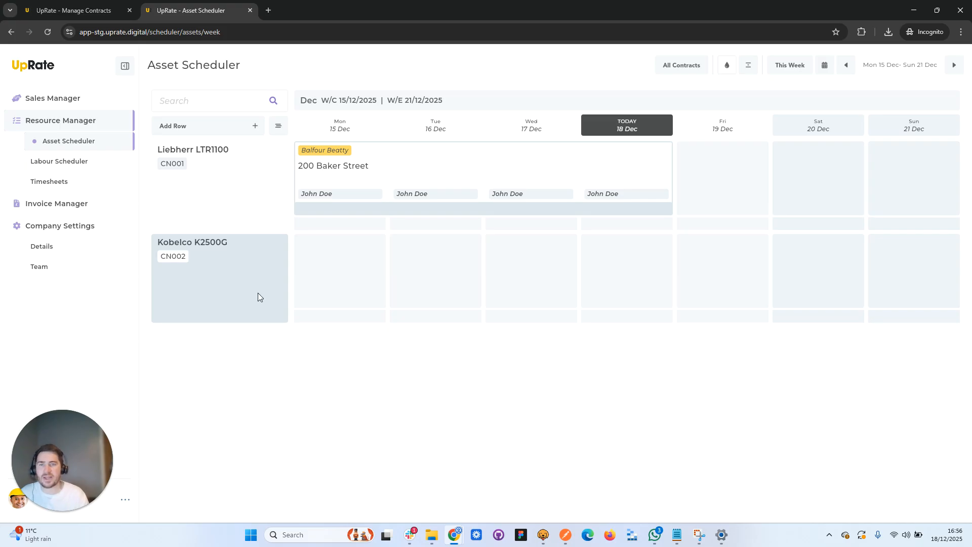
left_click(243, 129)
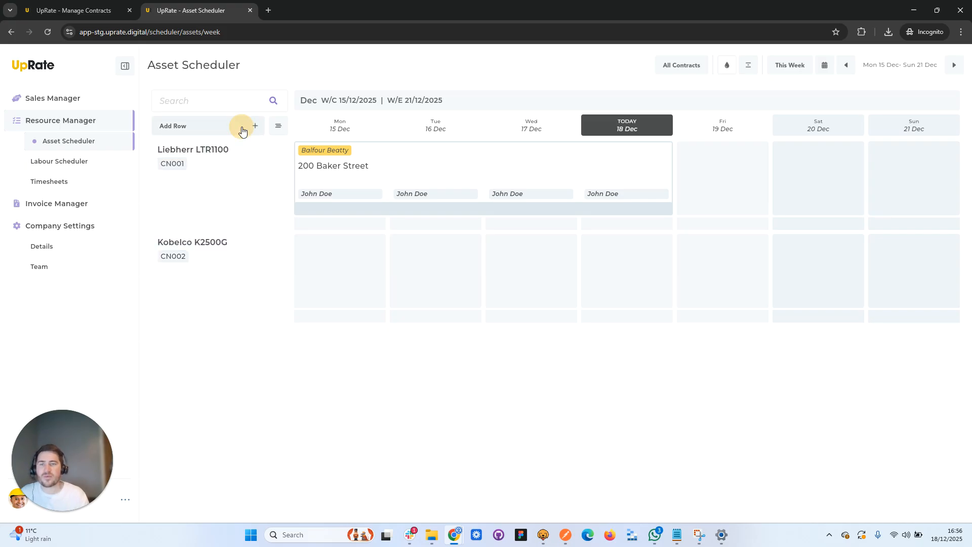
left_click(940, 102)
left_click(834, 411)
left_click(419, 287)
left_click(901, 456)
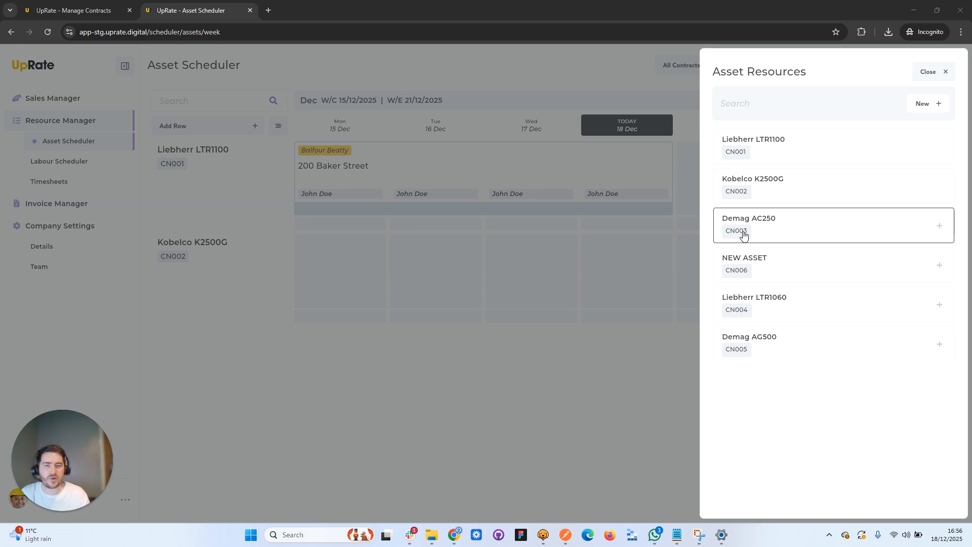
left_click(919, 227)
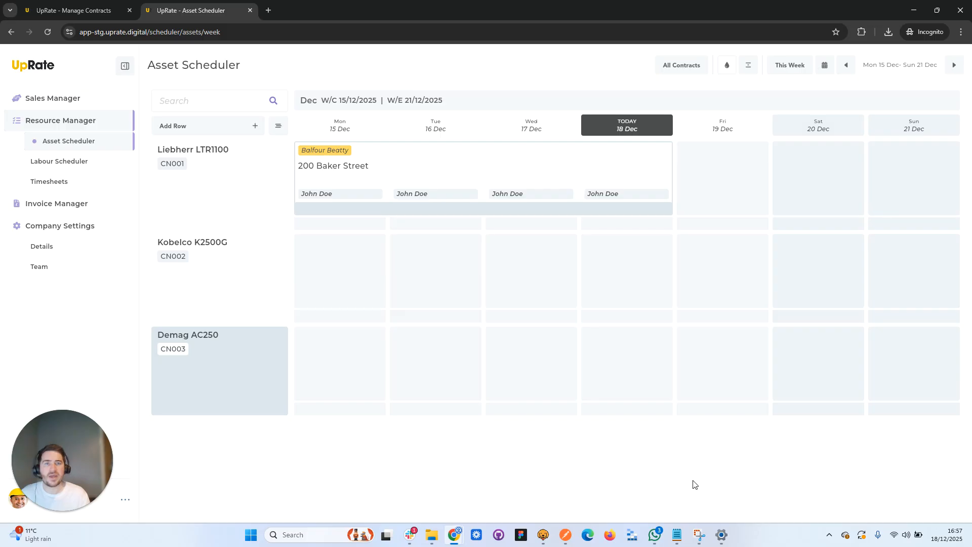
left_click(745, 515)
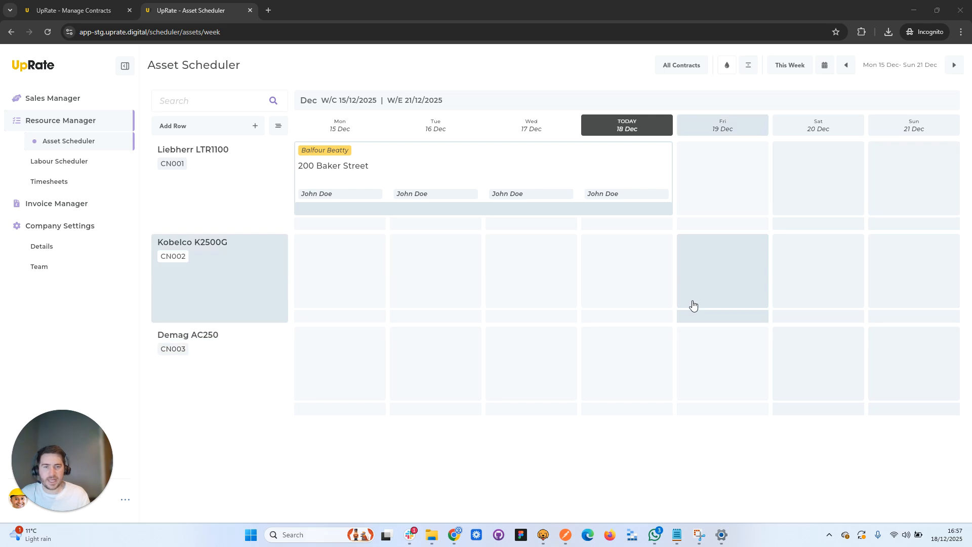
- Search the customer contracts for "200 baker street", view the details of Balfour Beatty's matching contract, and close them
left_click(682, 66)
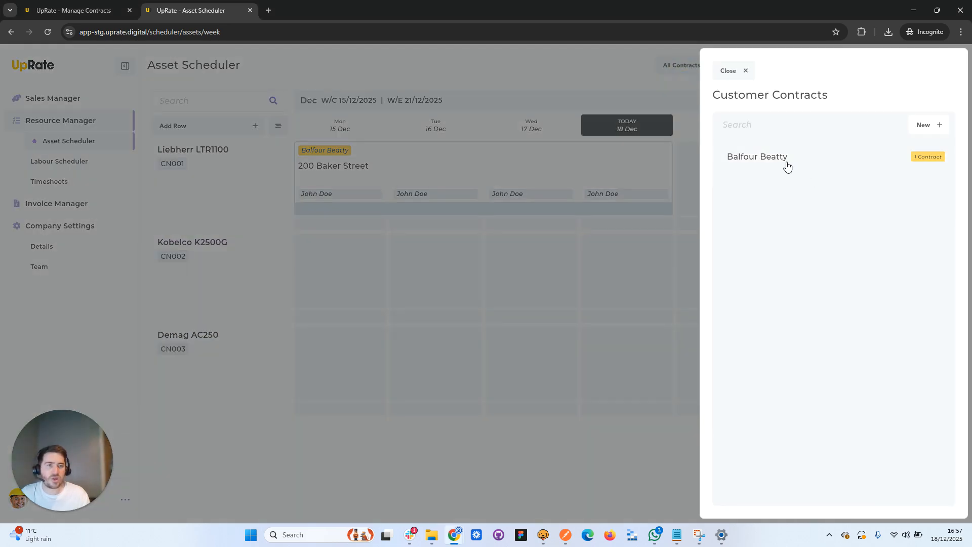
left_click(773, 127)
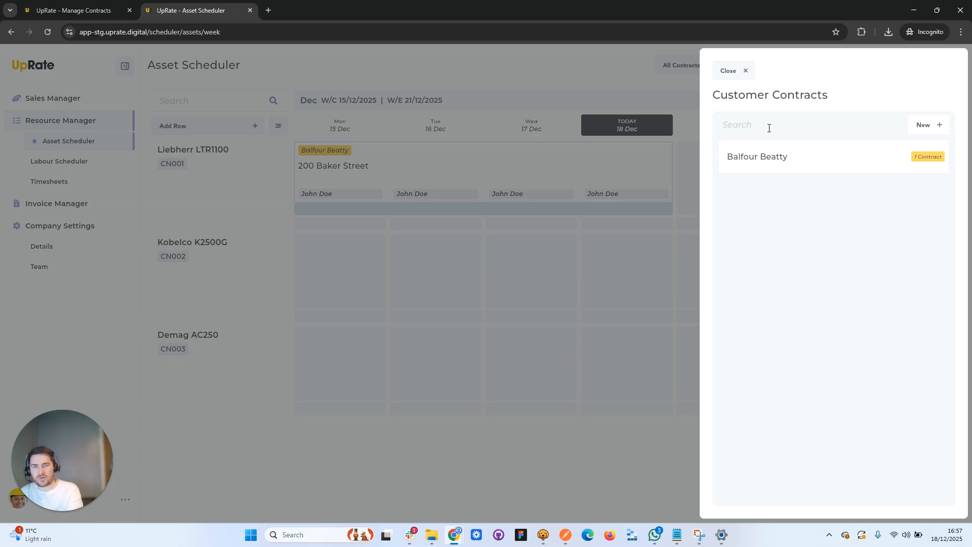
type("200 baker street")
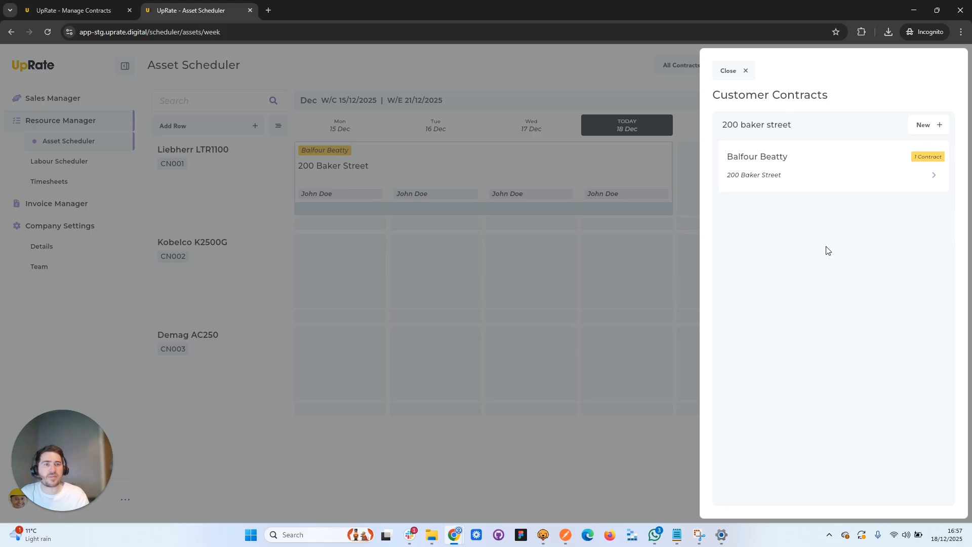
left_click(776, 178)
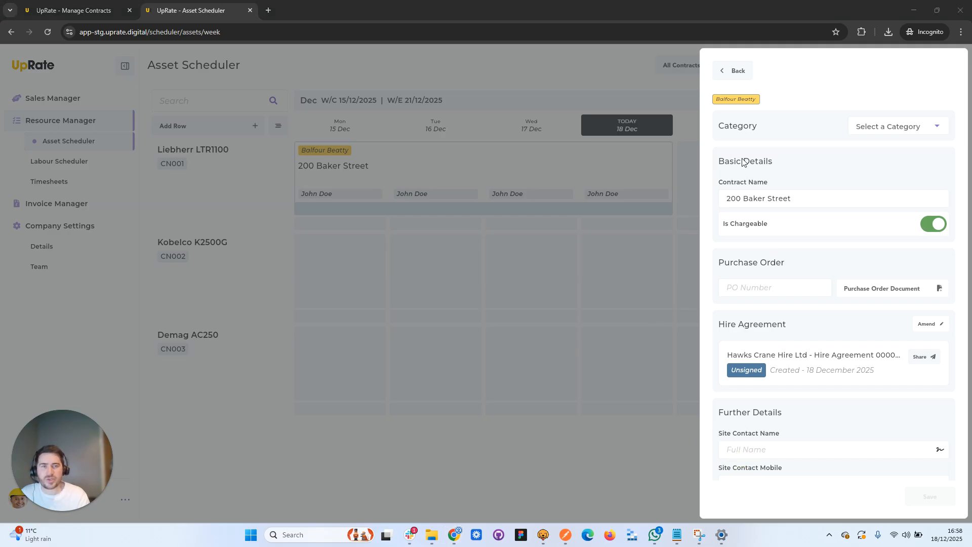
left_click(738, 73)
left_click(740, 69)
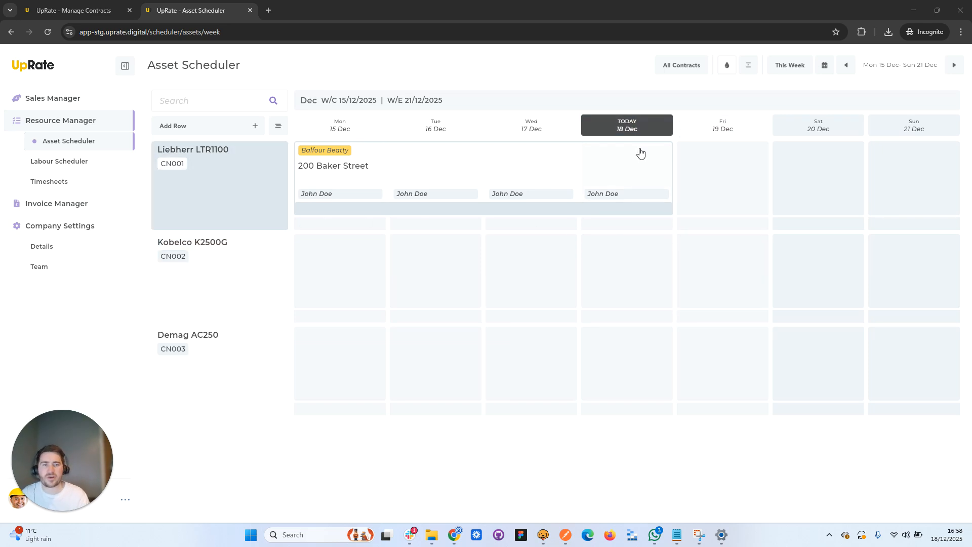
- Set the category of the 200 Baker Street allocation on Liebherr LTR1100 to Verbally Agreed, and change it to Quote Sent
left_click(647, 209)
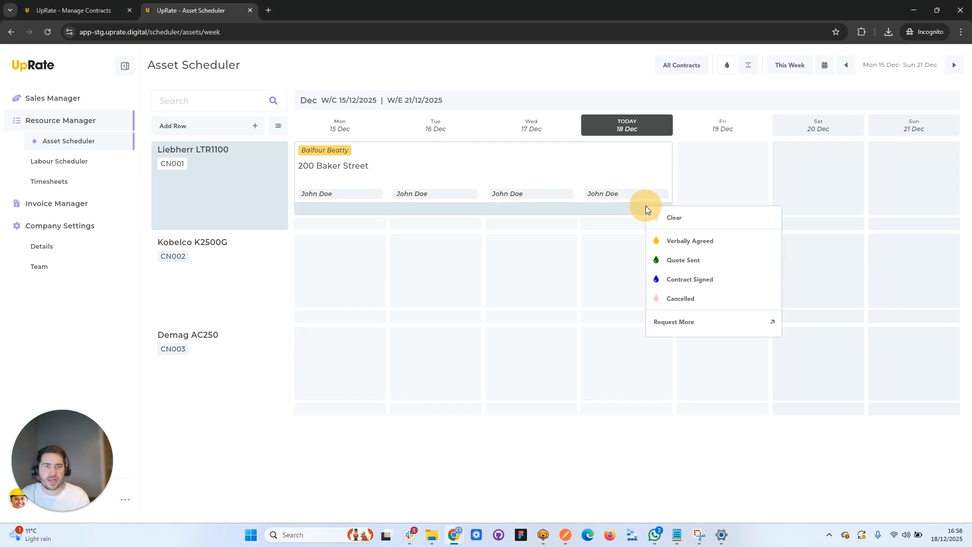
left_click(640, 208)
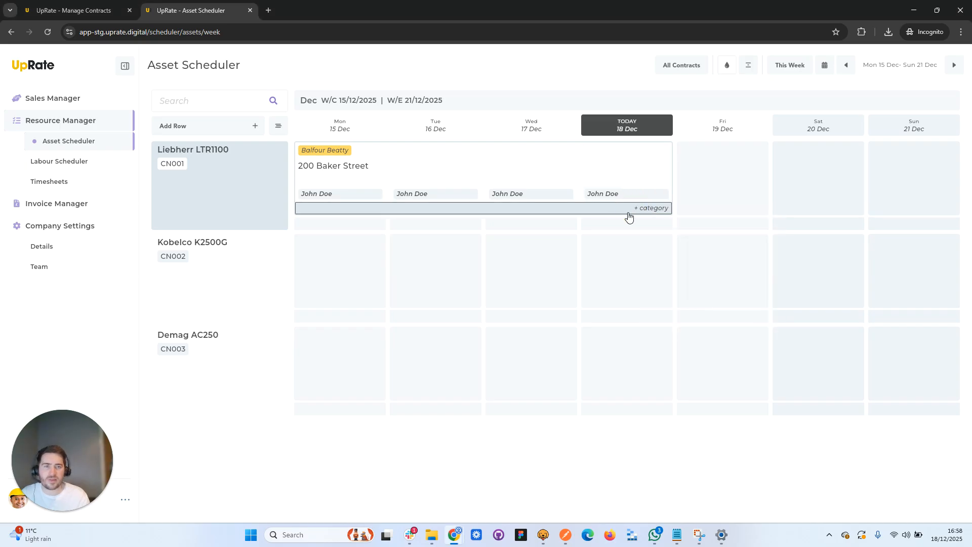
left_click(654, 209)
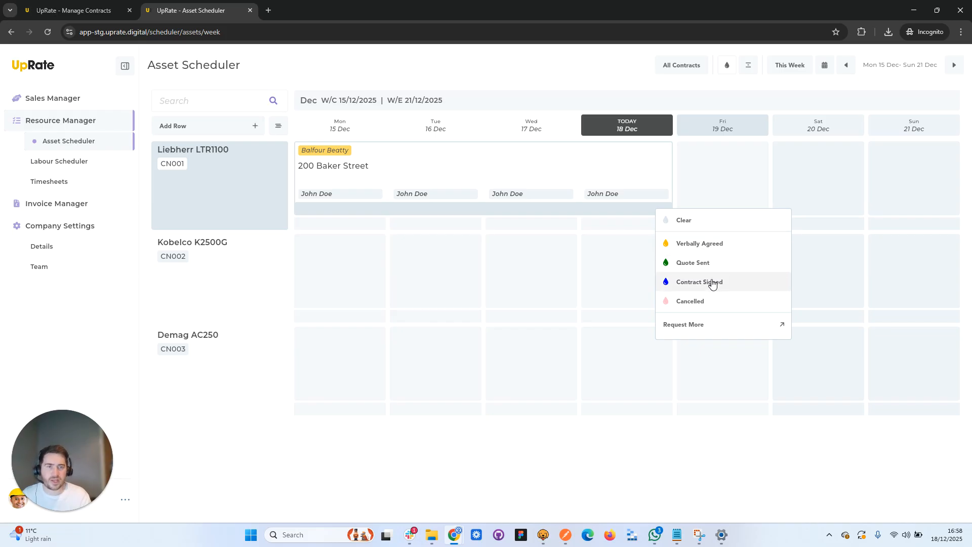
left_click(699, 245)
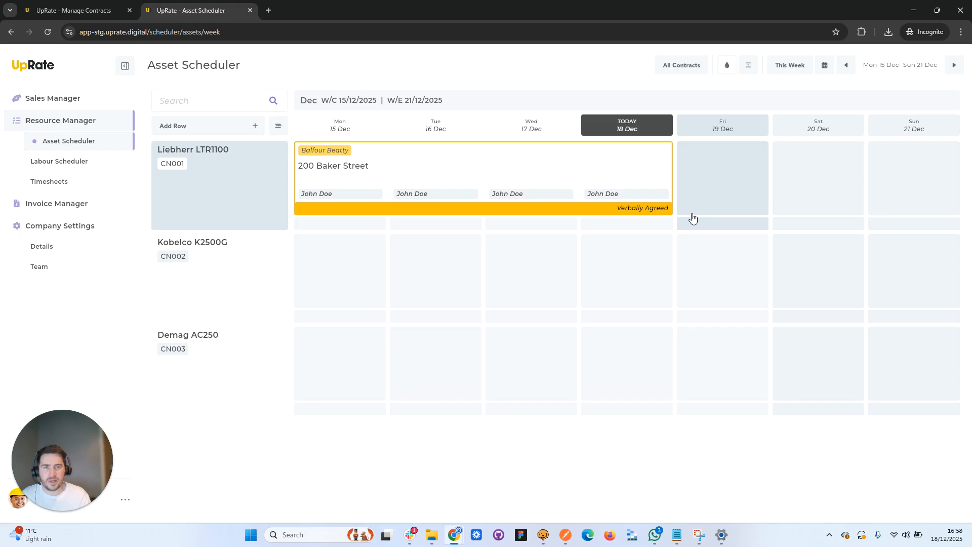
left_click(662, 209)
left_click(704, 264)
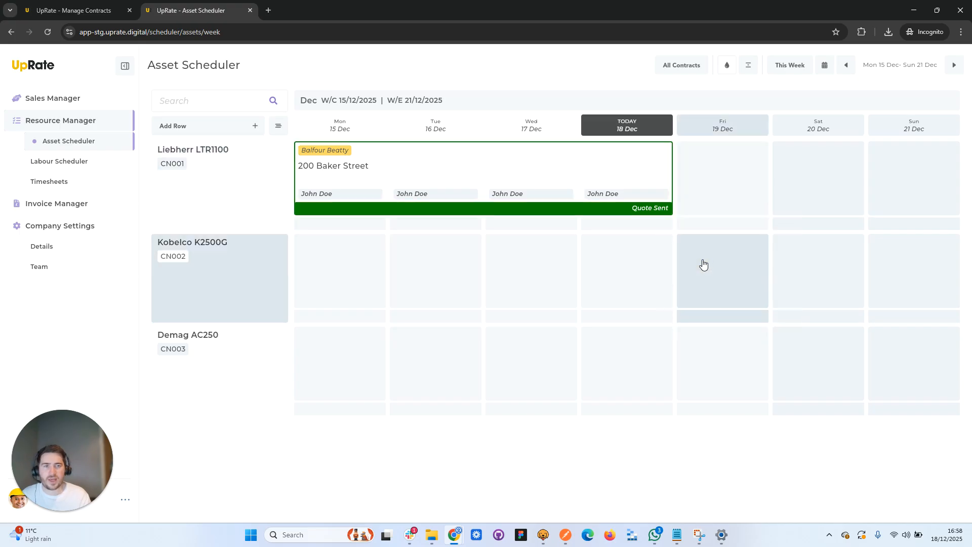
- Change the 200 Baker Street allocation's category to Contract Signed, followed by Cancelled
left_click(646, 210)
left_click(668, 282)
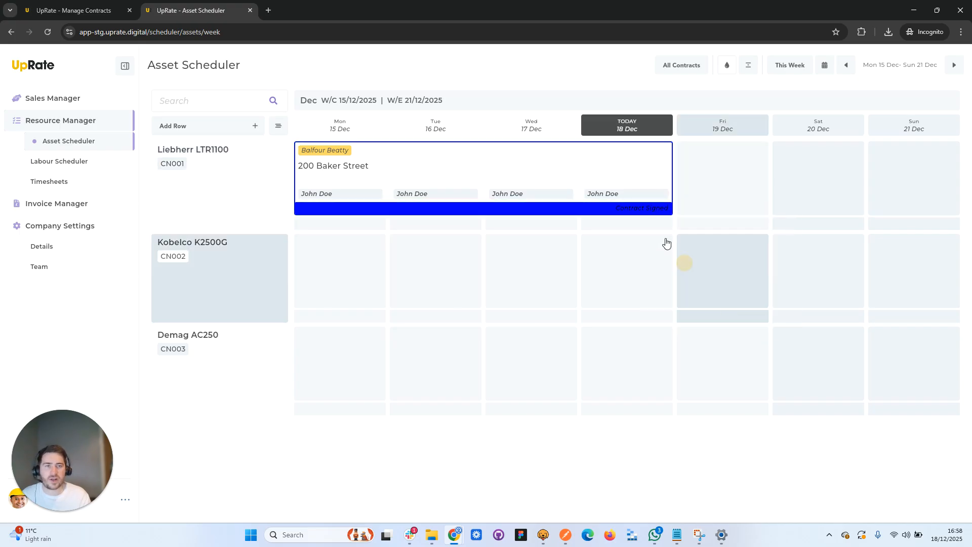
left_click(657, 210)
left_click(694, 303)
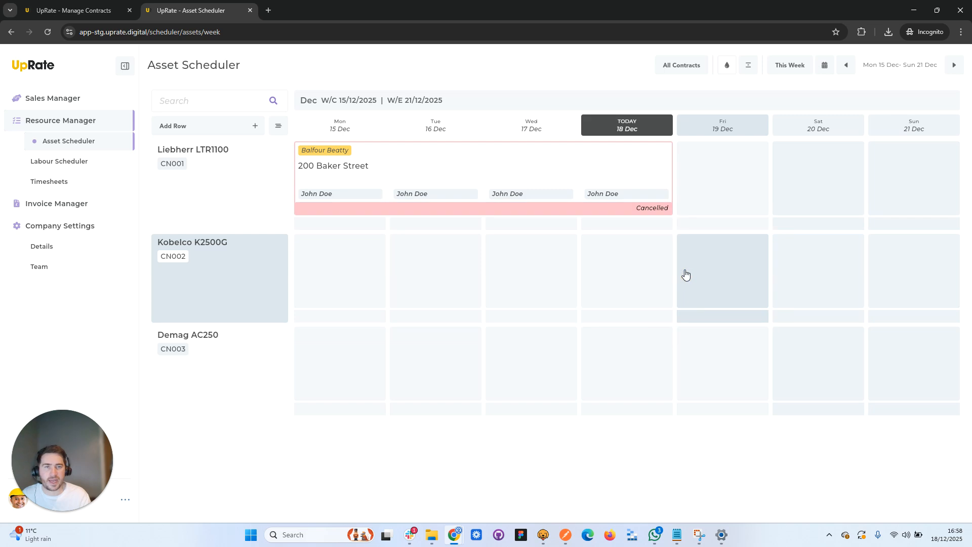
- Set the 200 Baker Street allocation's category back to Contract Signed, and clear the category
left_click(656, 210)
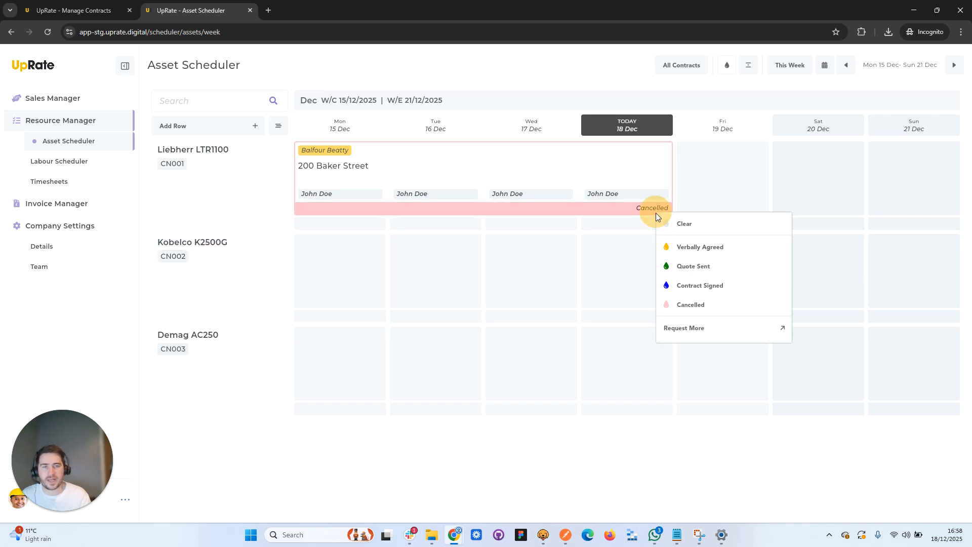
left_click(696, 290)
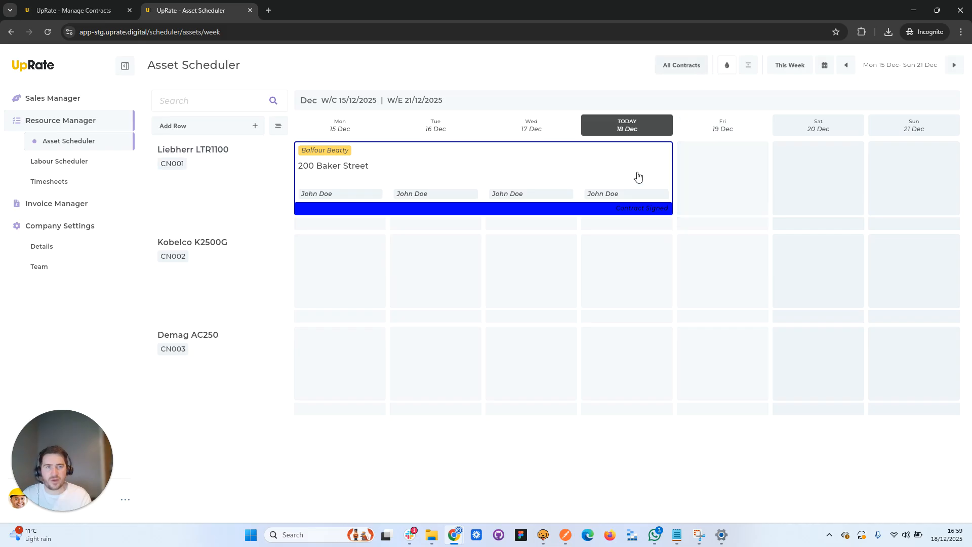
left_click(639, 208)
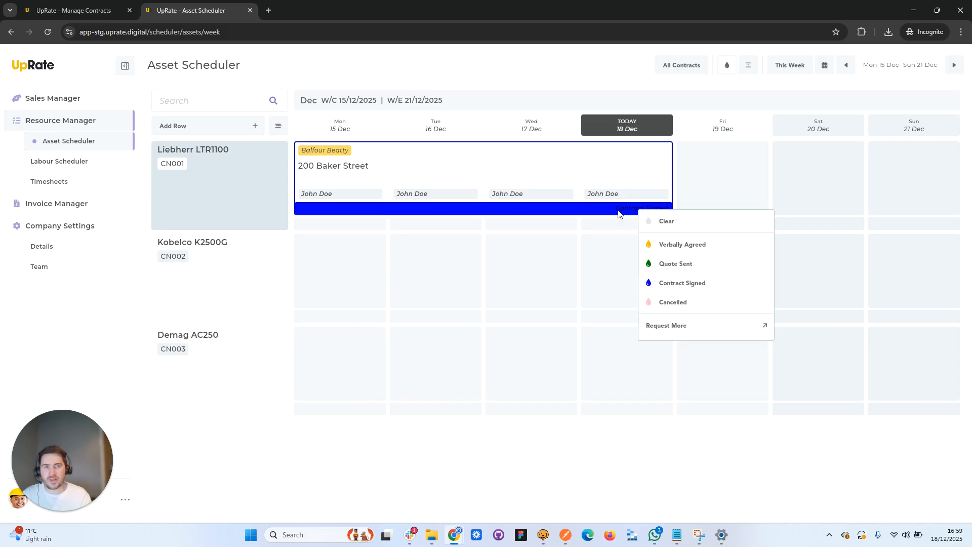
left_click(670, 222)
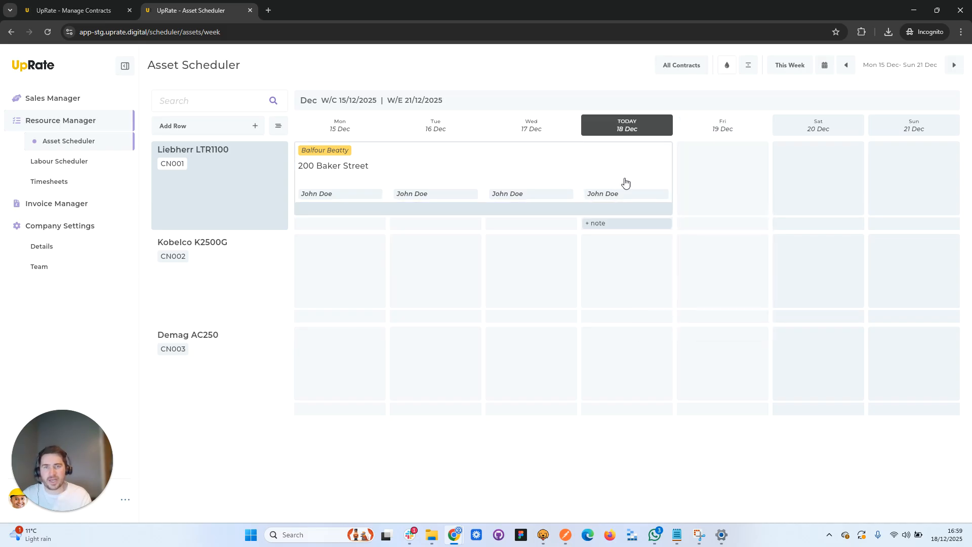
- Set the category to Cancelled in the details of Balfour Beatty's 200 Baker Street contract, save, and return to the schedule
left_click(682, 67)
left_click(799, 161)
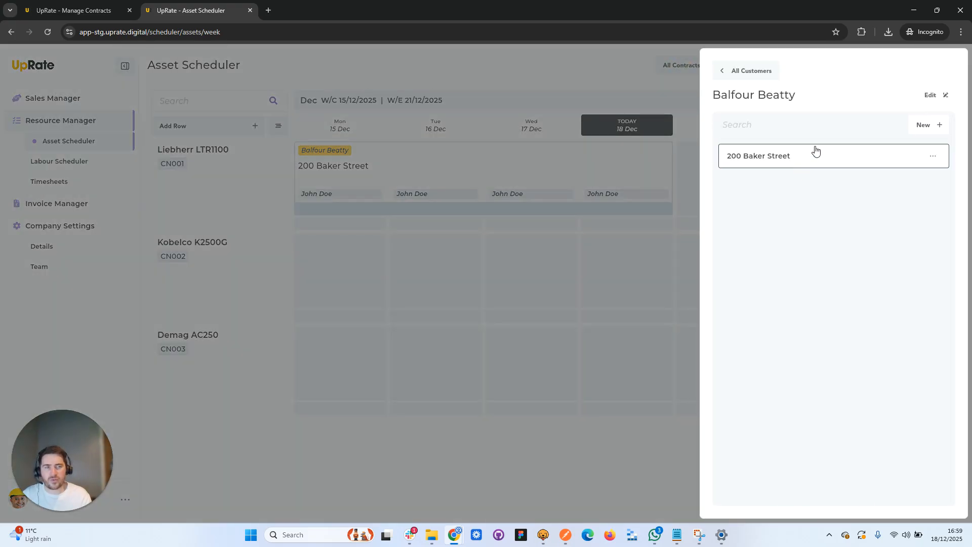
left_click(655, 102)
left_click(678, 67)
left_click(783, 161)
left_click(775, 158)
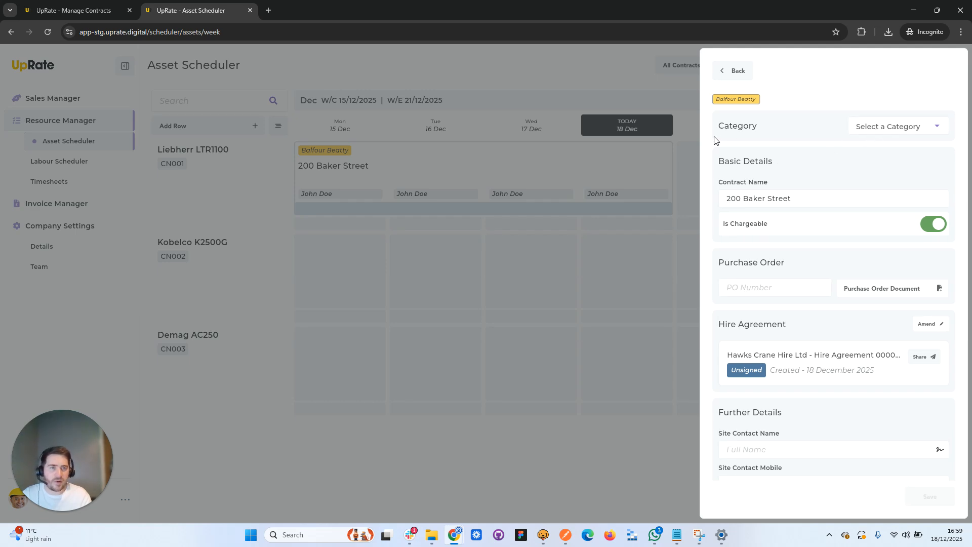
left_click(890, 128)
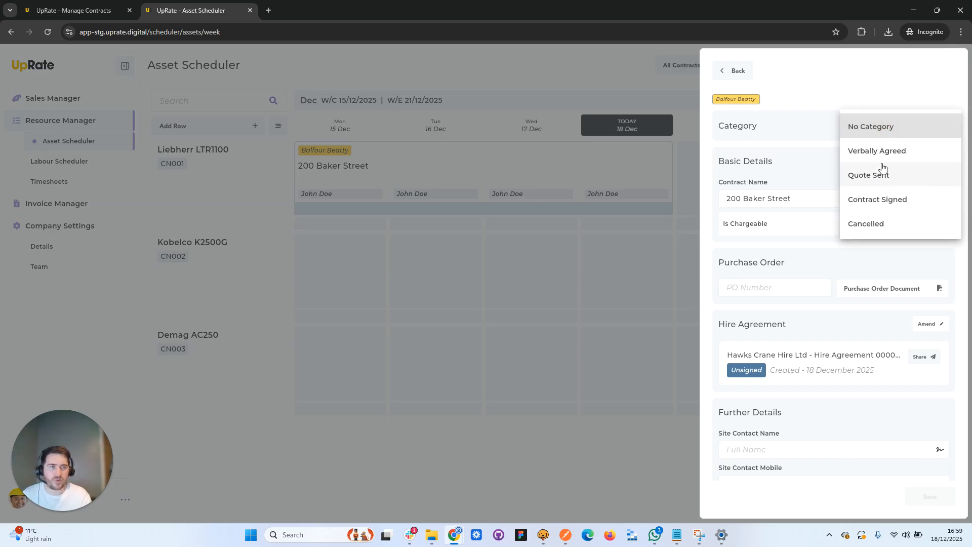
left_click(885, 228)
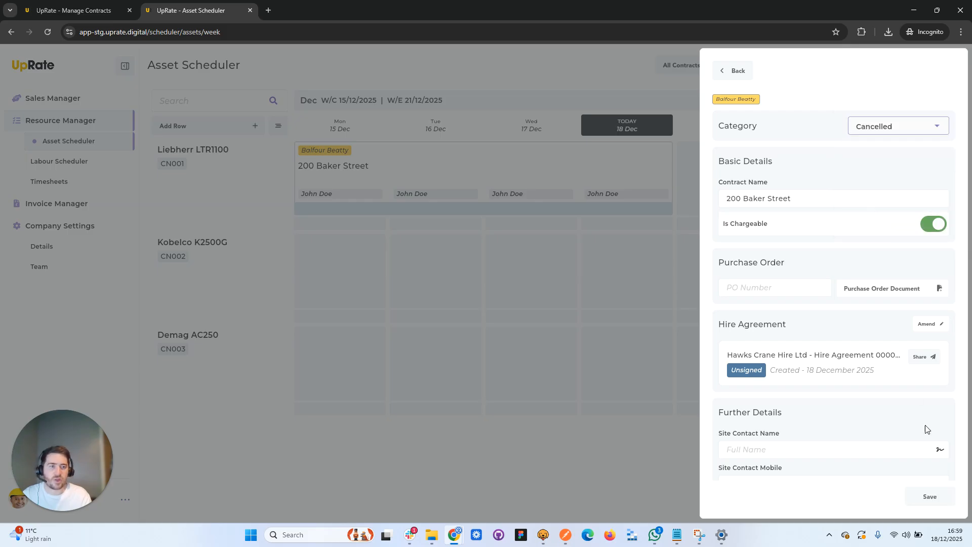
left_click(932, 495)
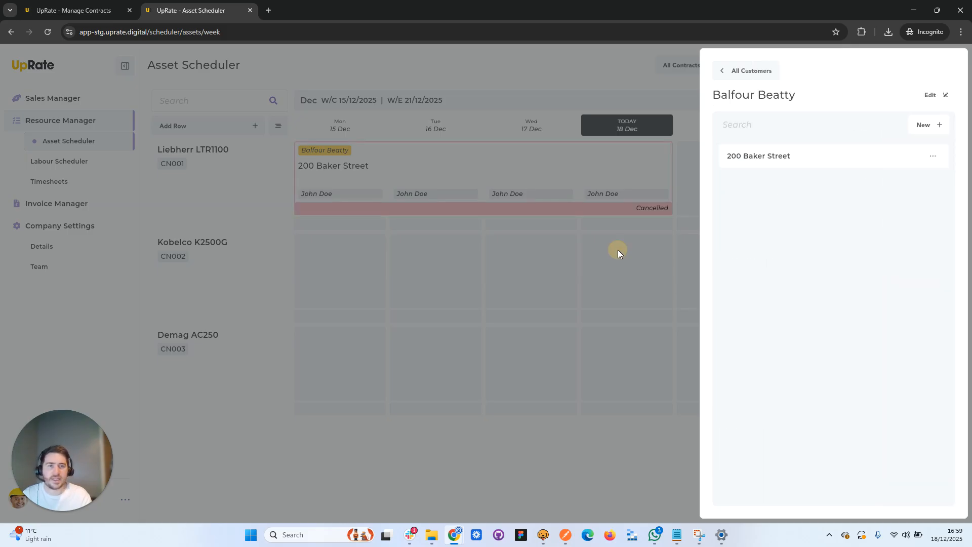
left_click(618, 250)
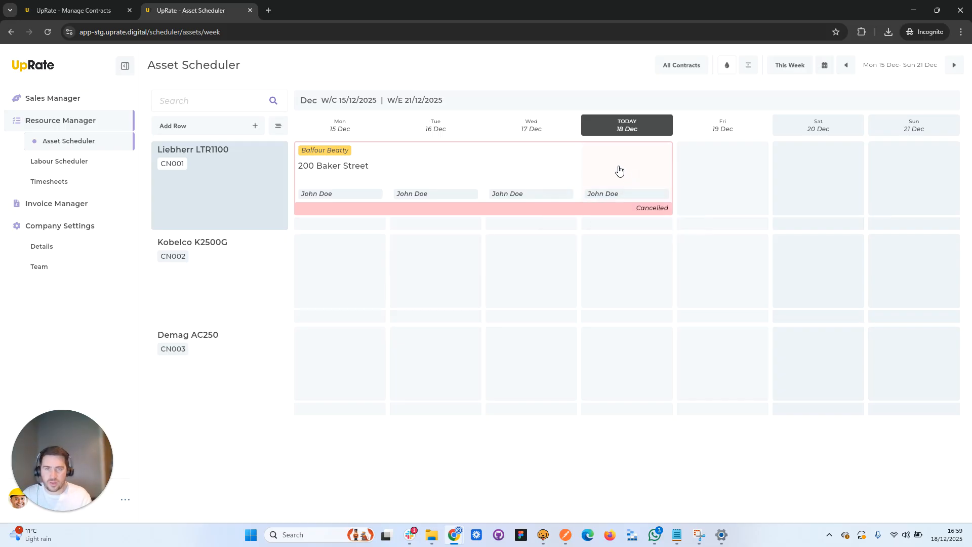
- Switch the scheduler's allocation colouring from category colours to customer colours
left_click(727, 66)
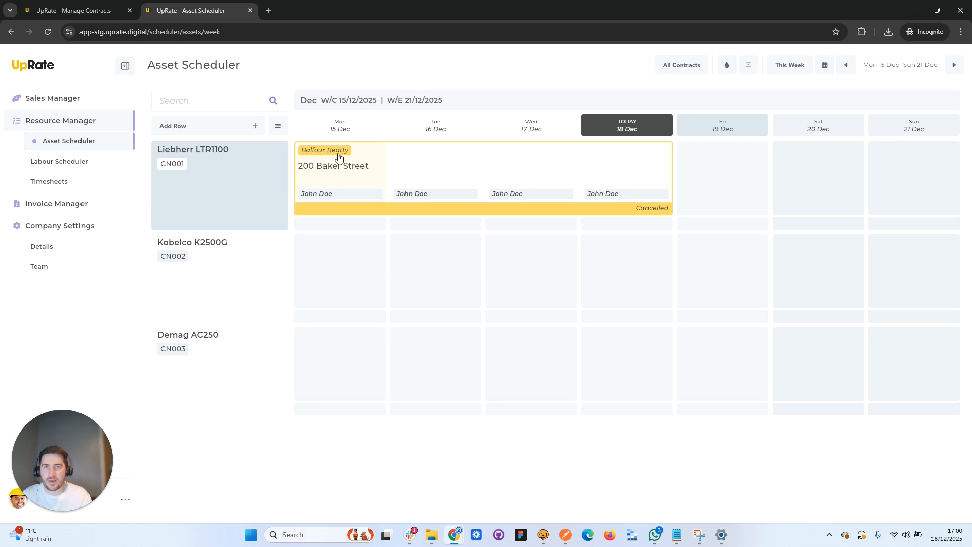
right_click(402, 154)
- Open Balfour Beatty's customer details from the contracts list to view its text and background colours, and return to the schedule
left_click(692, 67)
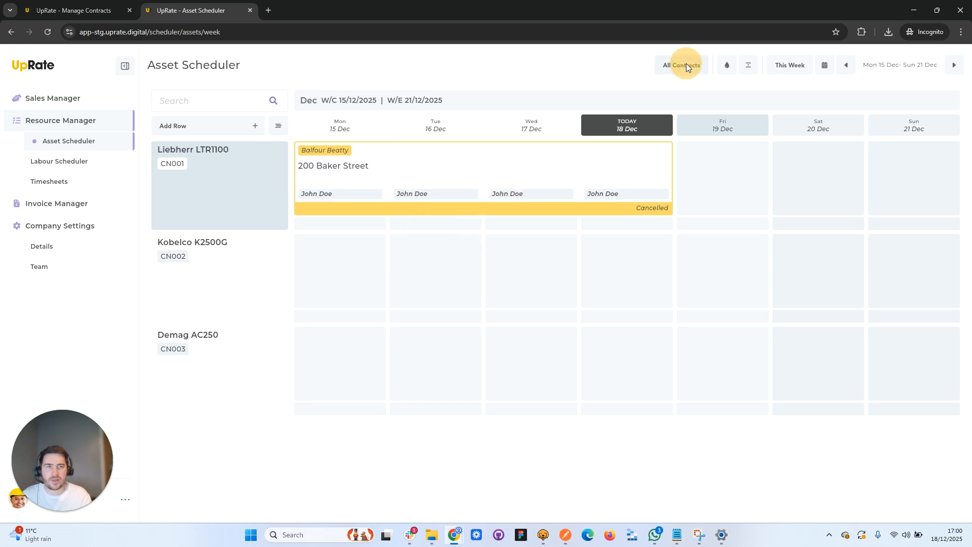
left_click(918, 161)
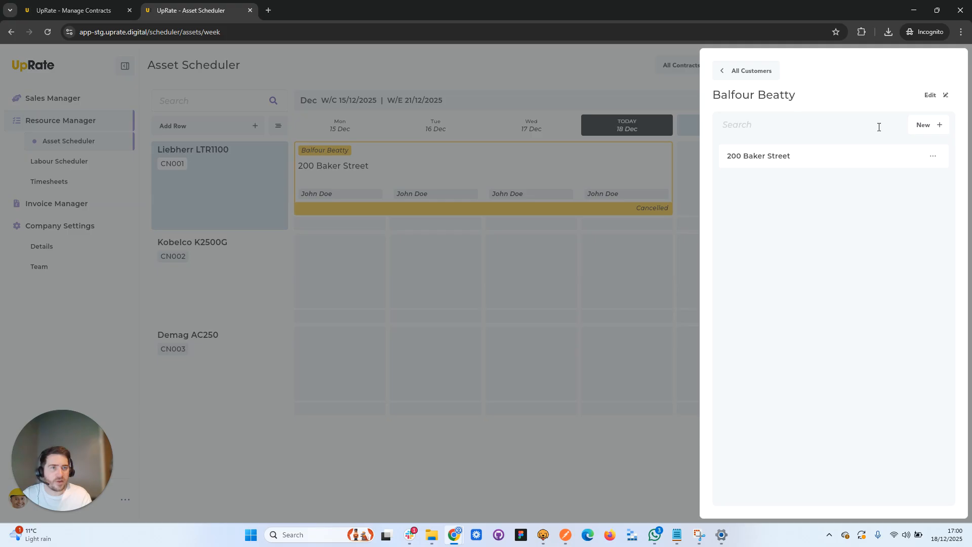
left_click(928, 95)
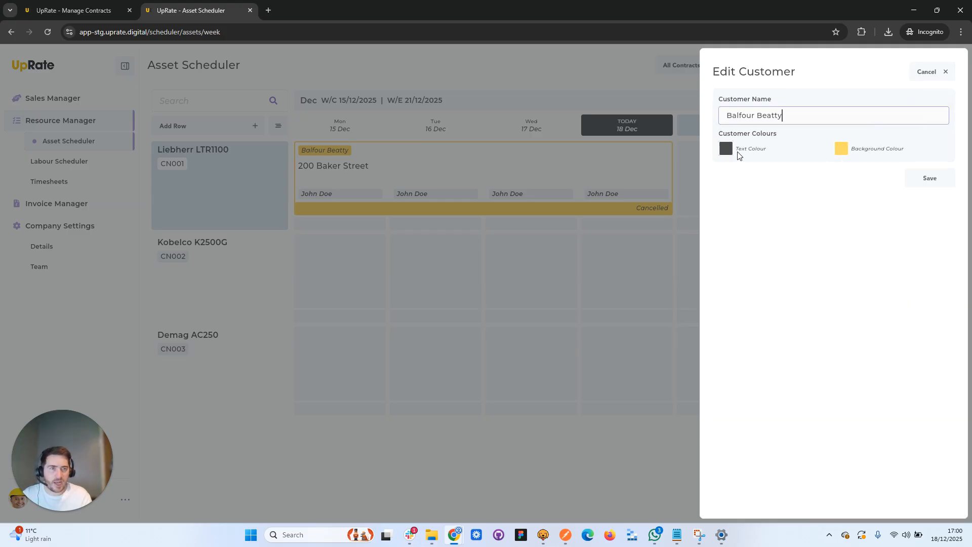
left_click(627, 169)
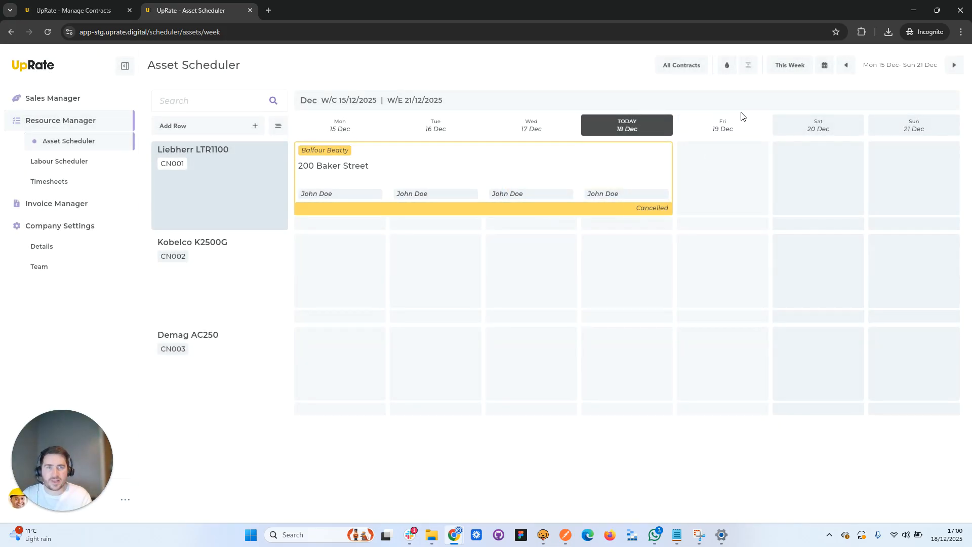
- Switch the allocation colouring back to category colours and set the 200 Baker Street allocation's category to Contract Signed
left_click(725, 68)
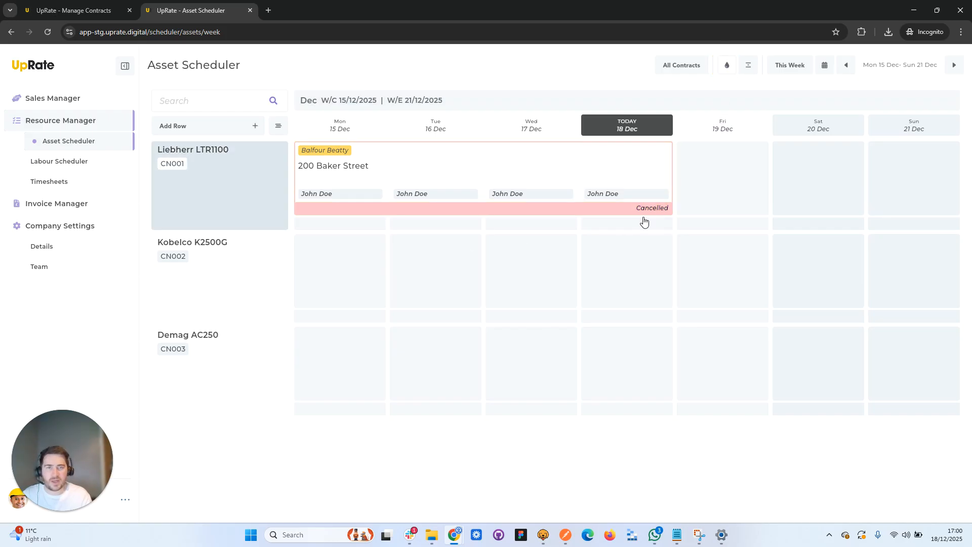
left_click(653, 208)
left_click(701, 282)
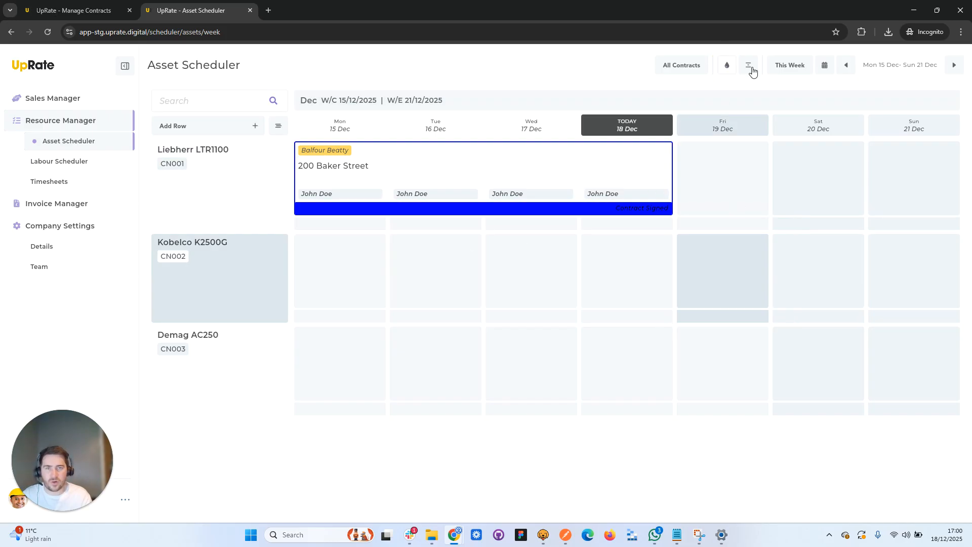
left_click(725, 67)
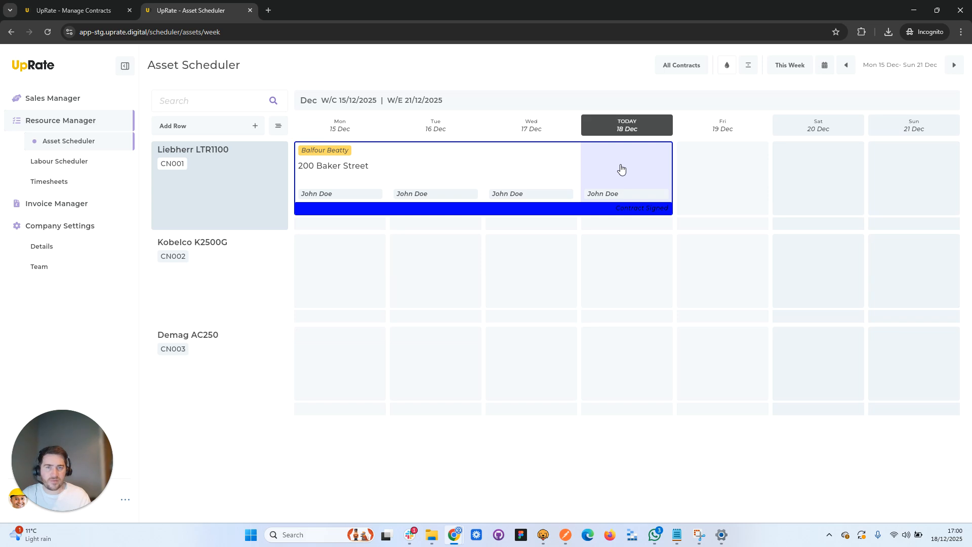
right_click(604, 168)
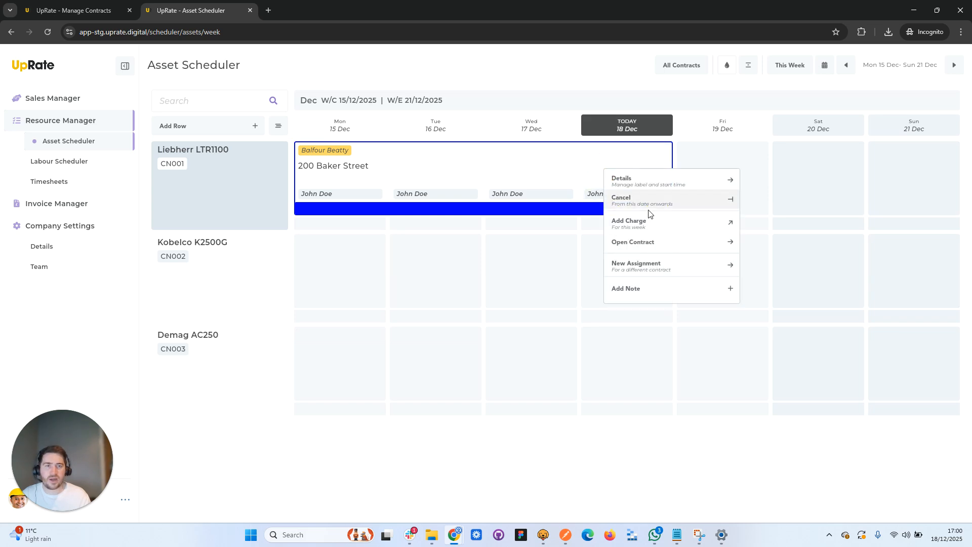
left_click(647, 247)
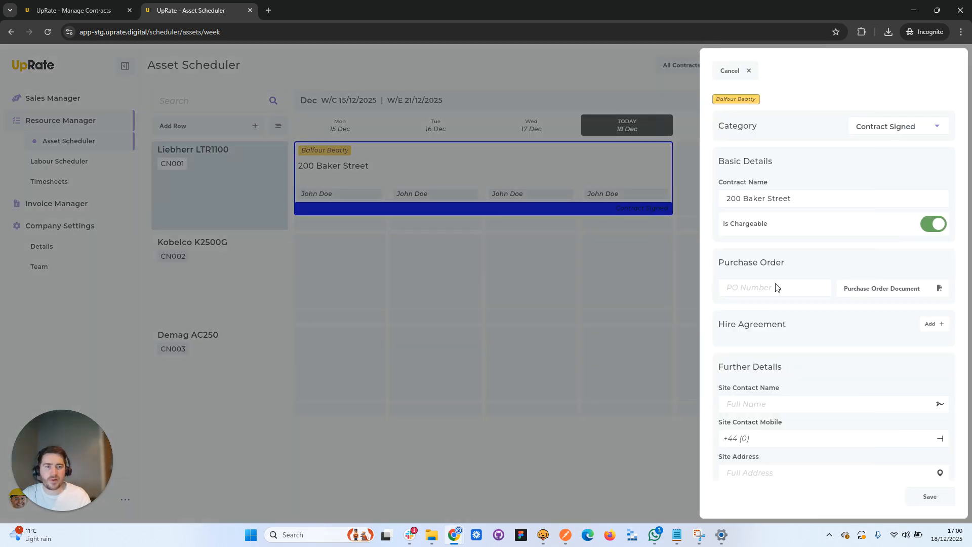
scroll(868, 354, "down", 4)
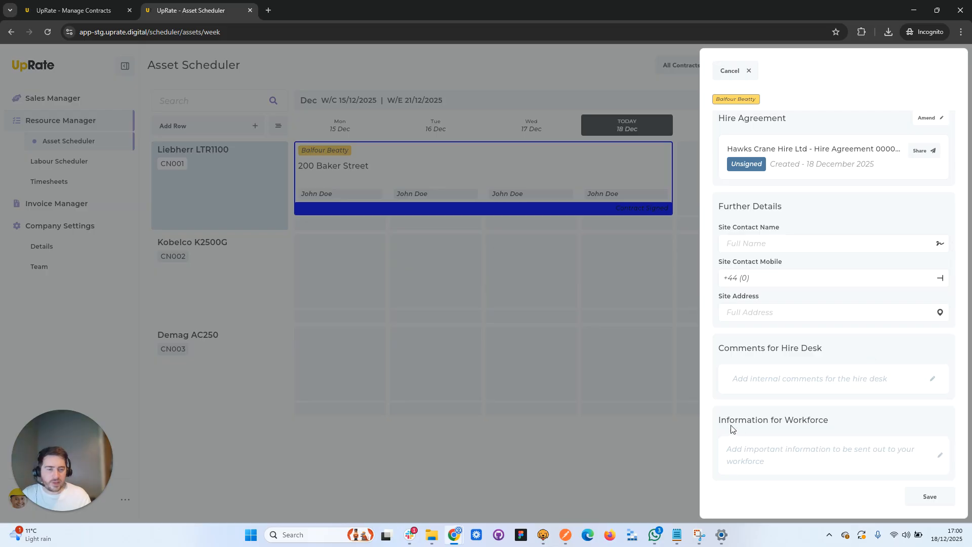
left_click(809, 454)
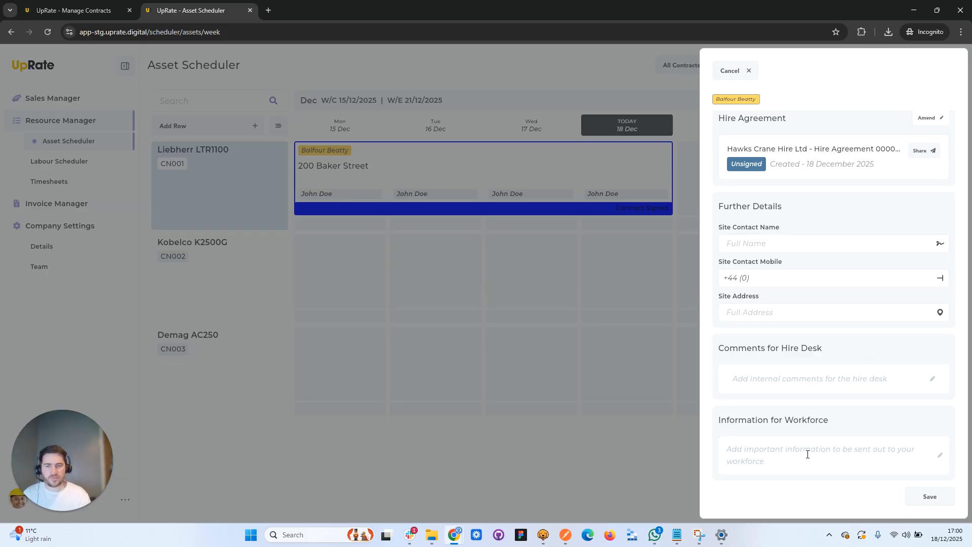
type("crane needs to leave the uyard")
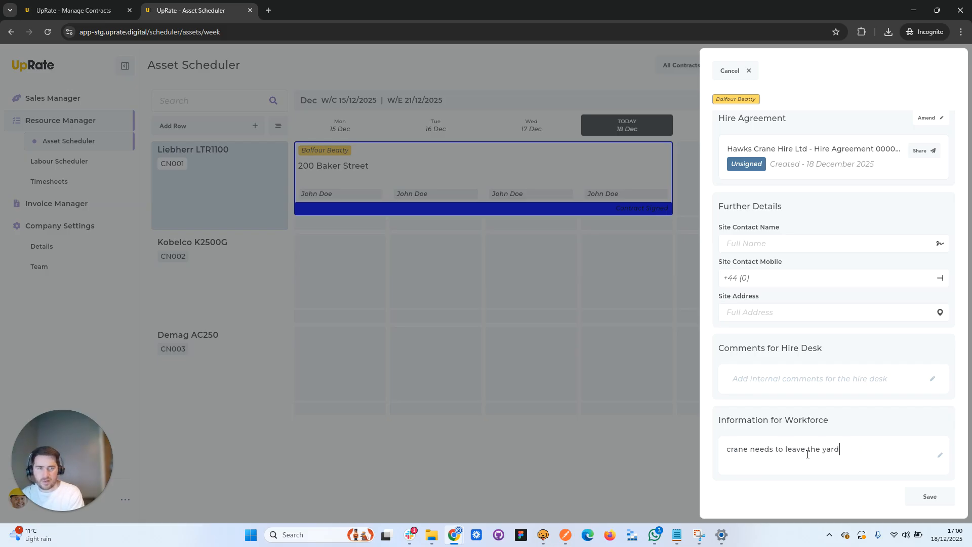
type(" at 9AM latest, please")
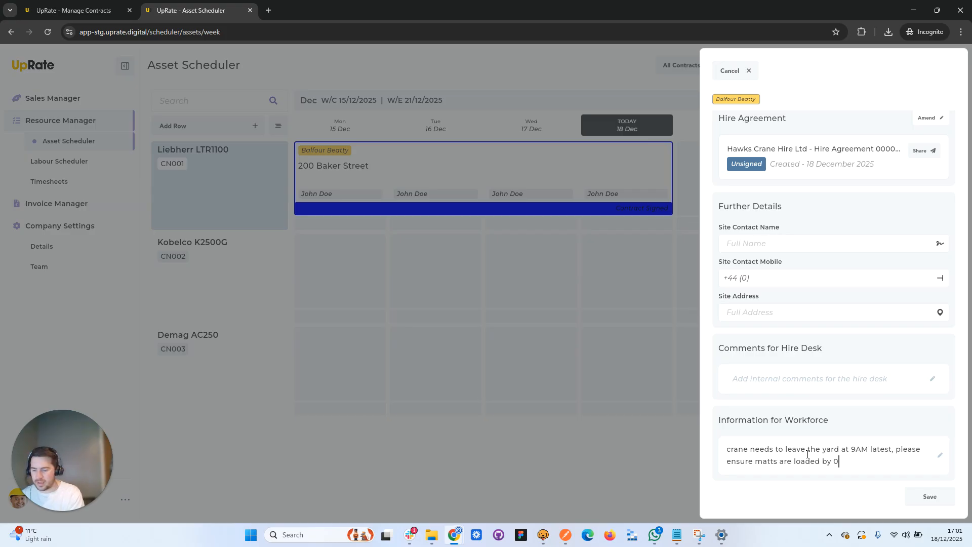
type("ensure matts are loaded by 08:30")
left_click(927, 497)
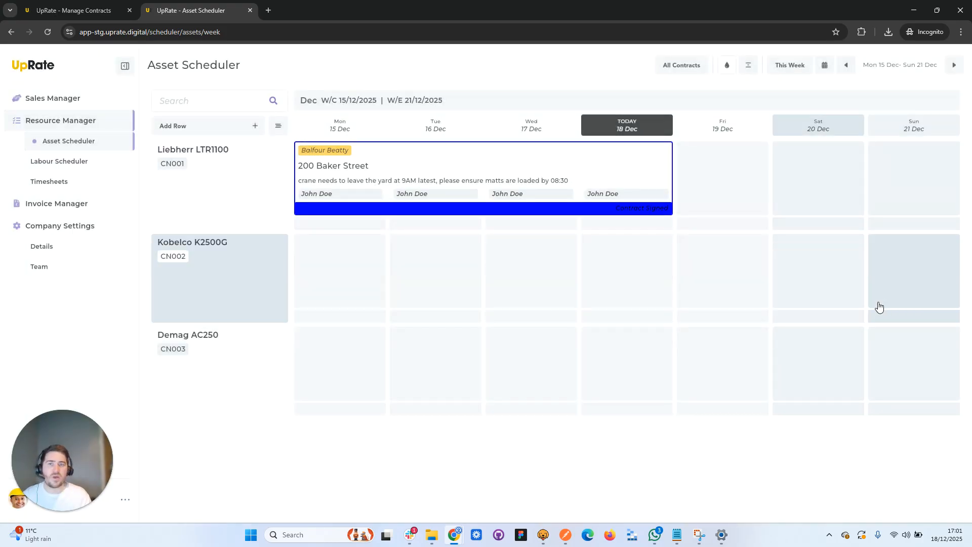
- View the 200 Baker Street assignment message for Thursday 18 December, and review the workforce information in the contract details
left_click(615, 172)
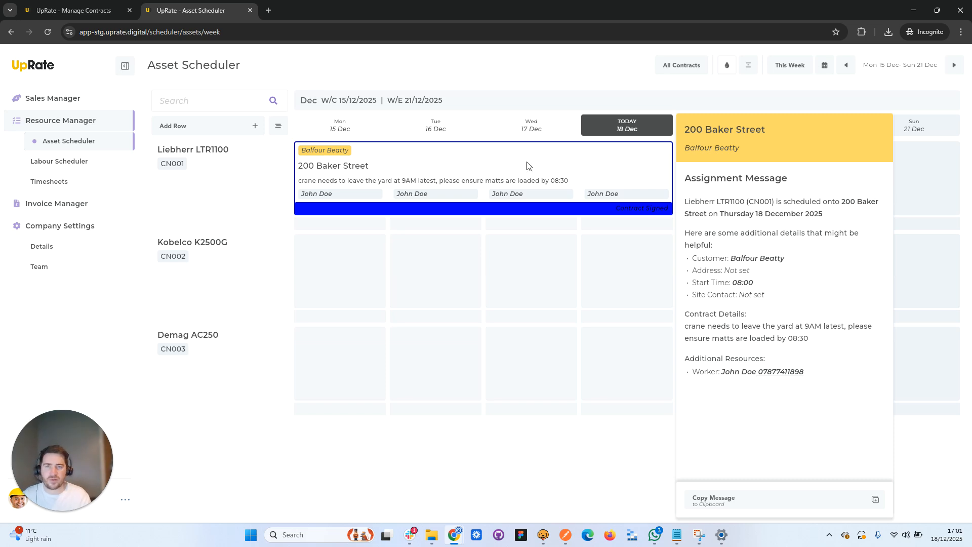
left_click(623, 266)
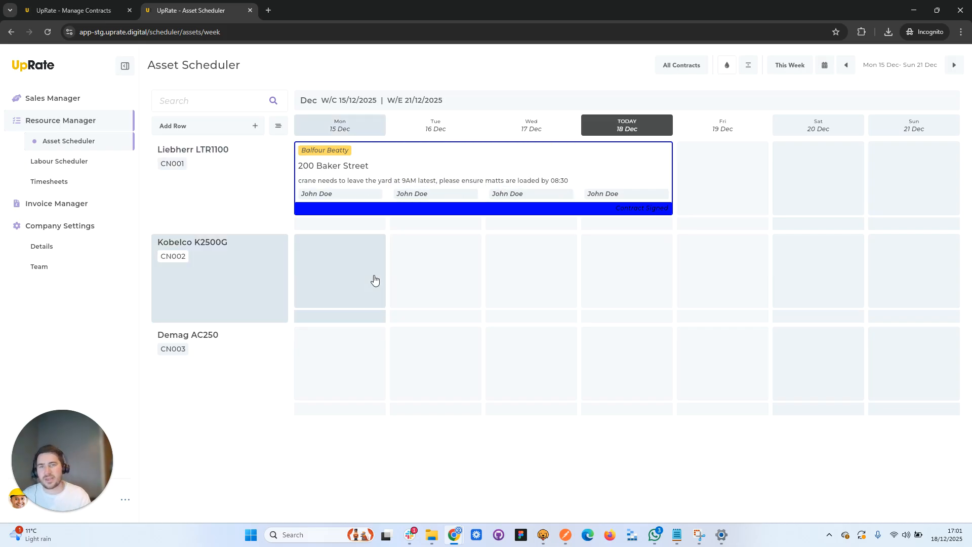
right_click(607, 178)
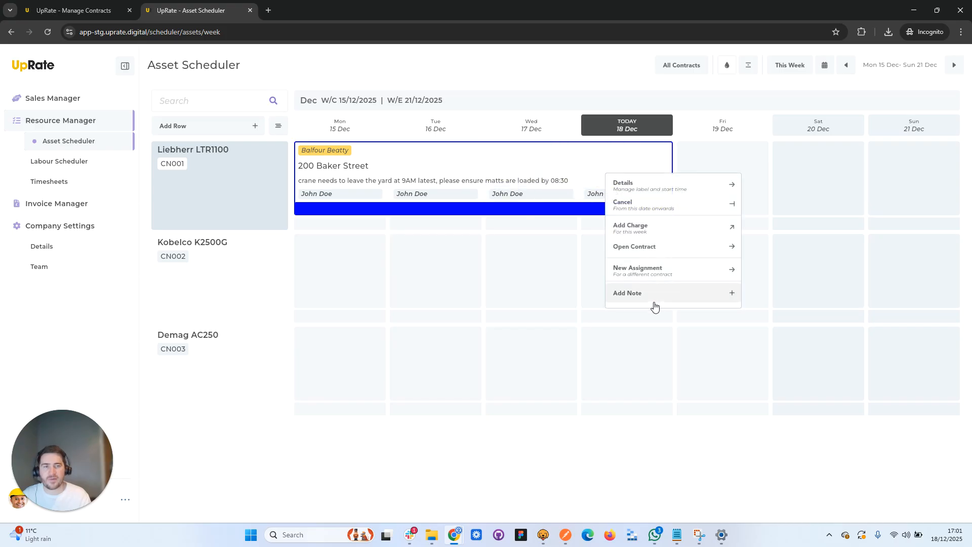
left_click(660, 249)
scroll(835, 354, "down", 4)
left_click(586, 282)
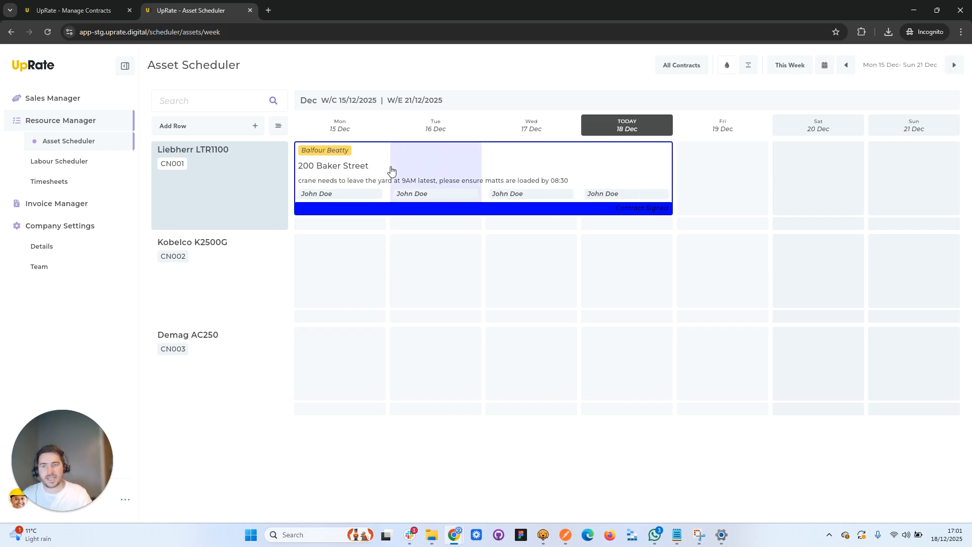
- Lengthen the 200 Baker Street contract's workforce information by appending two pasted copies of its existing text, and save
right_click(363, 178)
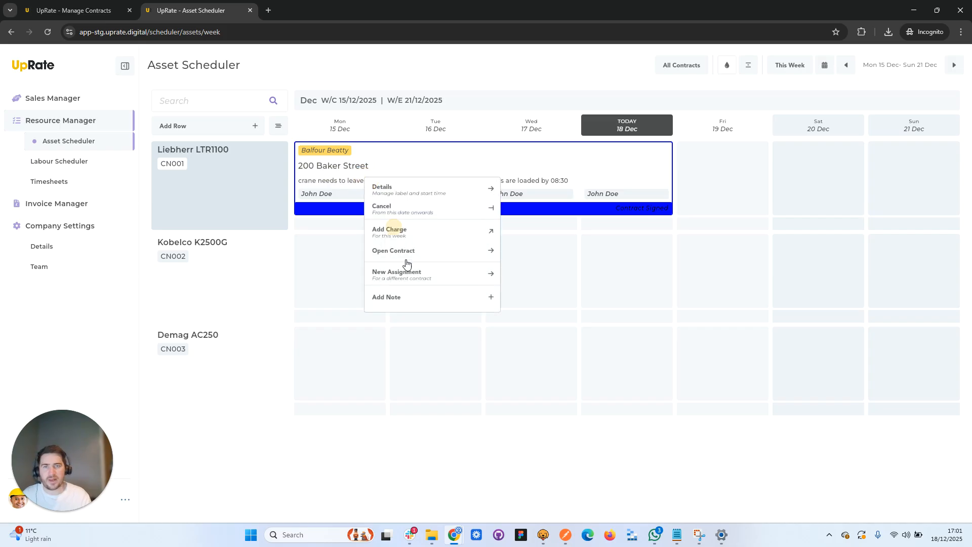
left_click(412, 251)
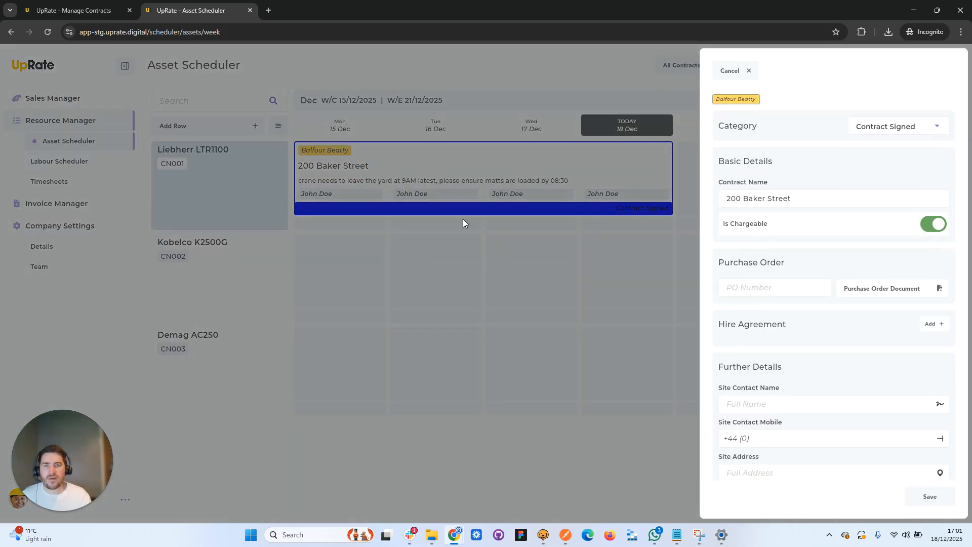
scroll(831, 376, "down", 4)
triple_click(829, 455)
key("ctrl+c")
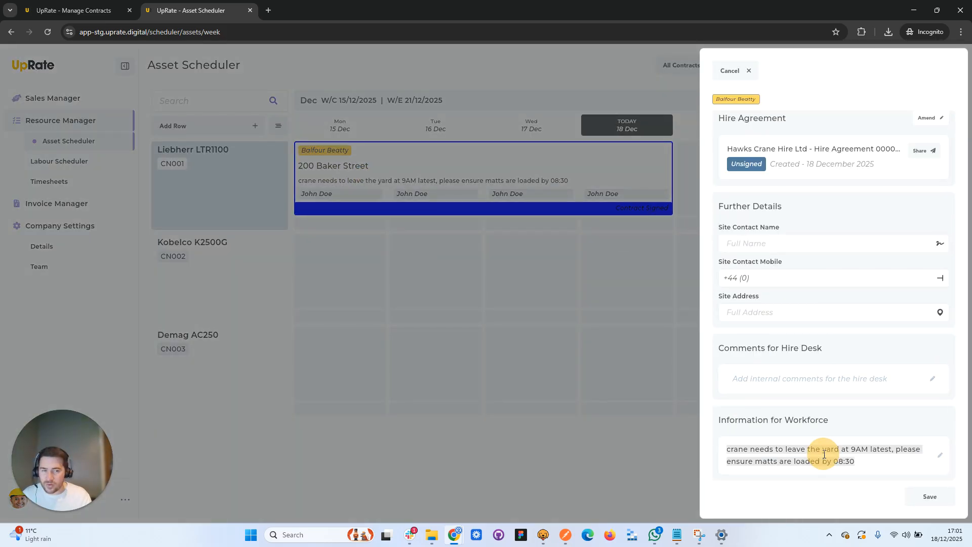
left_click(865, 459)
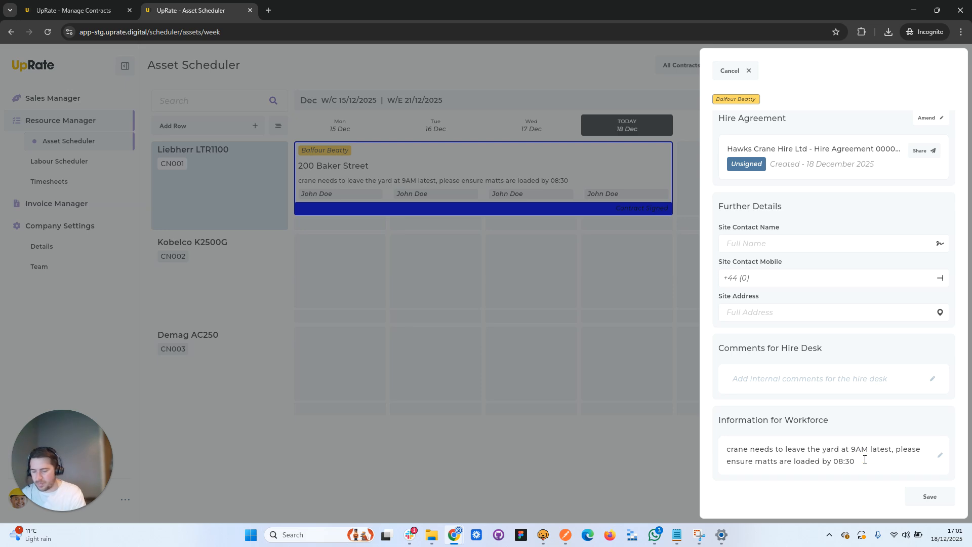
key("ctrl+v")
key("BackSpace")
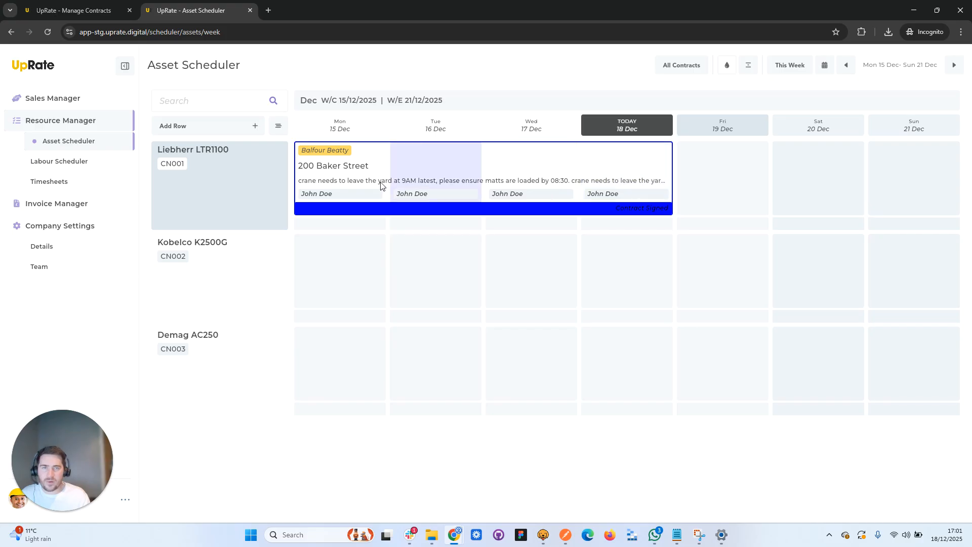
- Expand the scheduler rows to read the full workforce information, and collapse them again
left_click(749, 68)
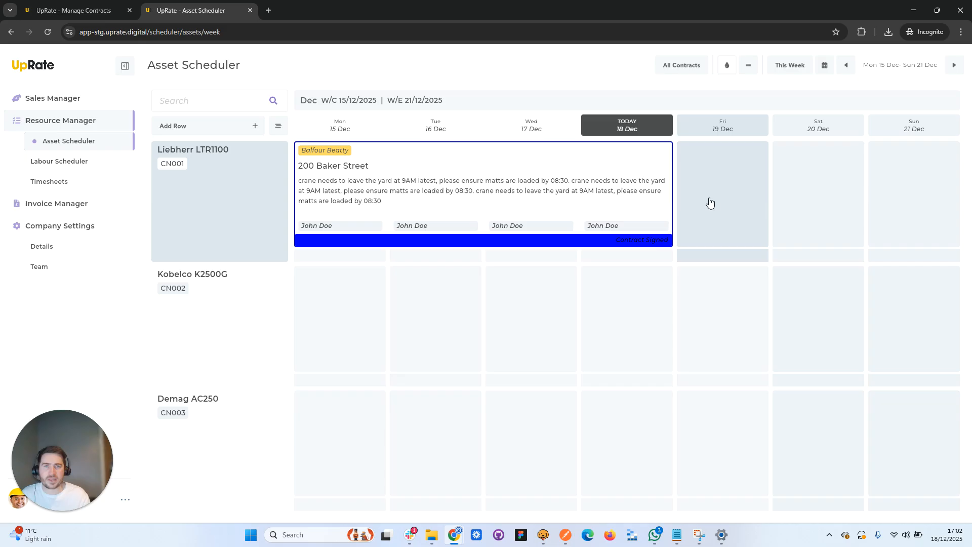
left_click(749, 65)
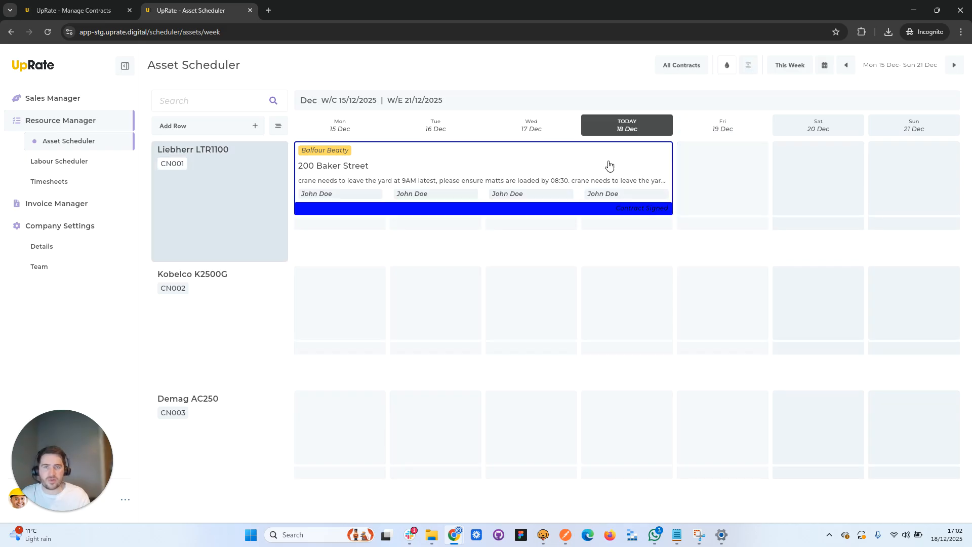